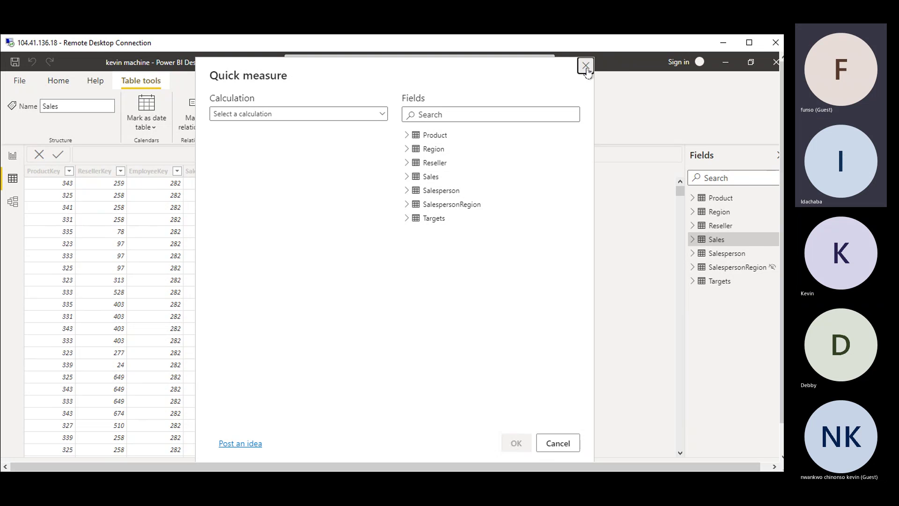
# Close the Quick measure dialog without creating a measure.
pyautogui.click(586, 66)
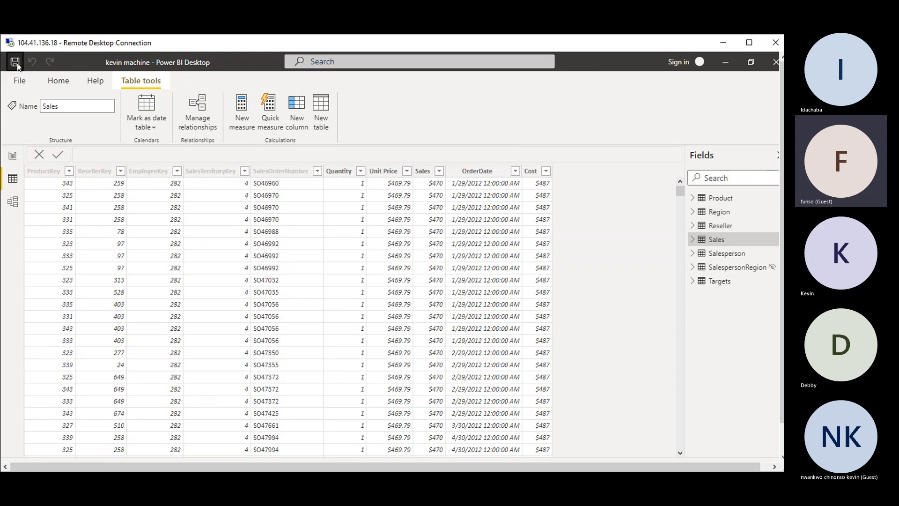
pyautogui.click(19, 80)
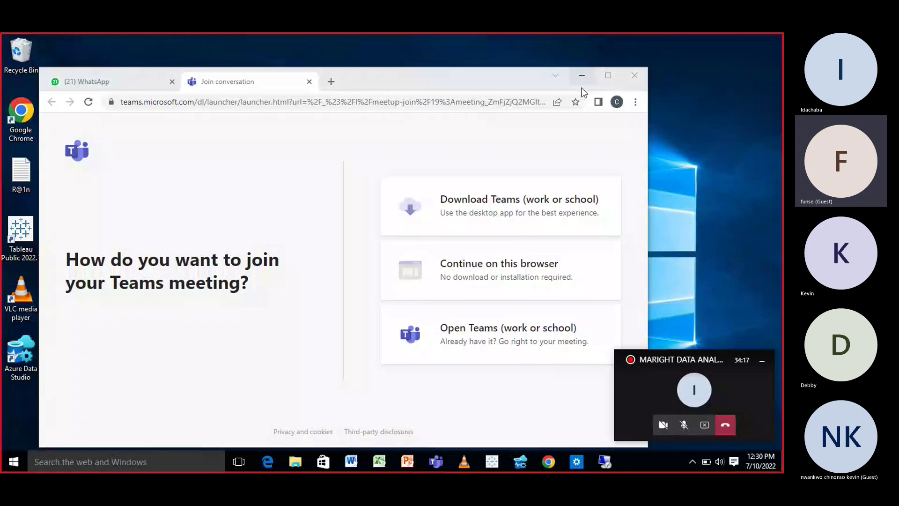
# Minimize the browser window showing the Teams join page and switch to the Remote Desktop session.
pyautogui.click(580, 77)
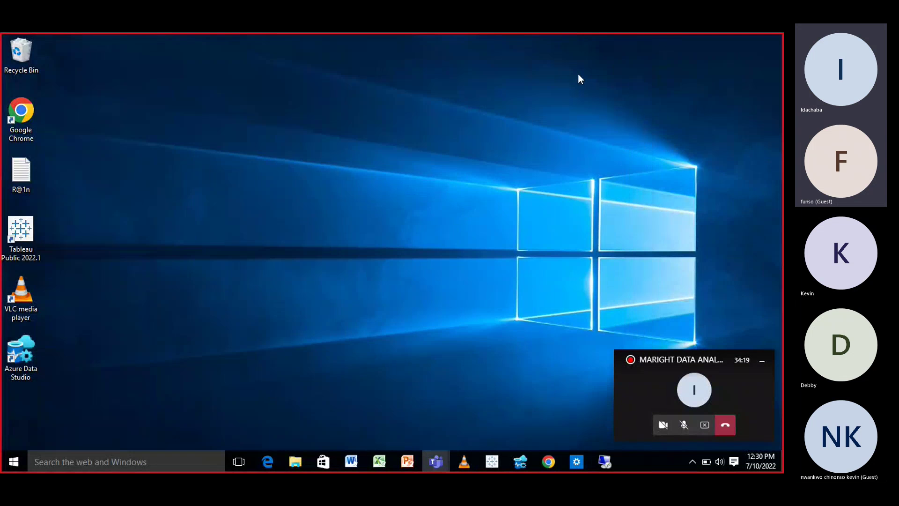
pyautogui.moveTo(604, 461)
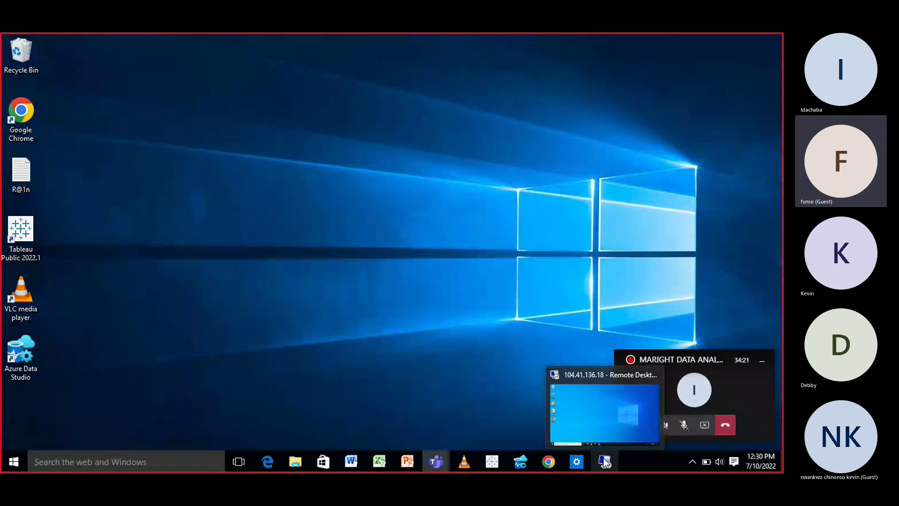
pyautogui.moveTo(594, 424)
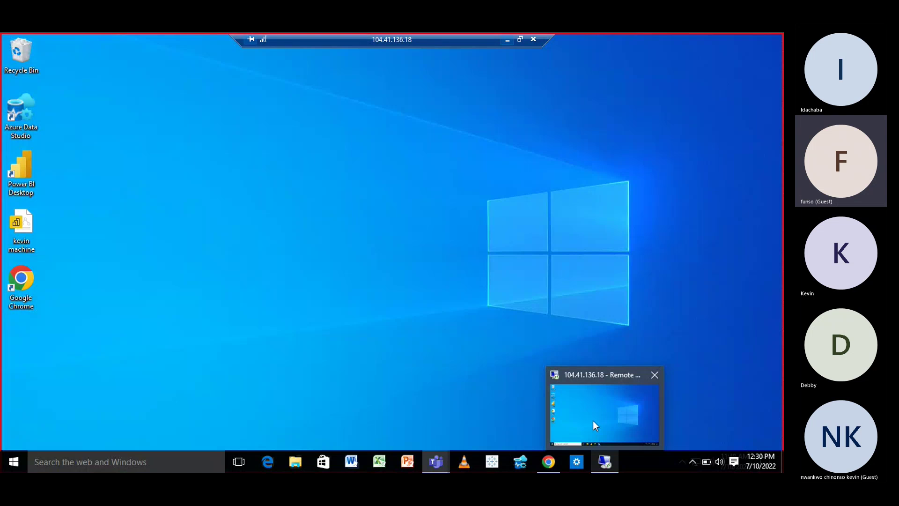
pyautogui.click(593, 421)
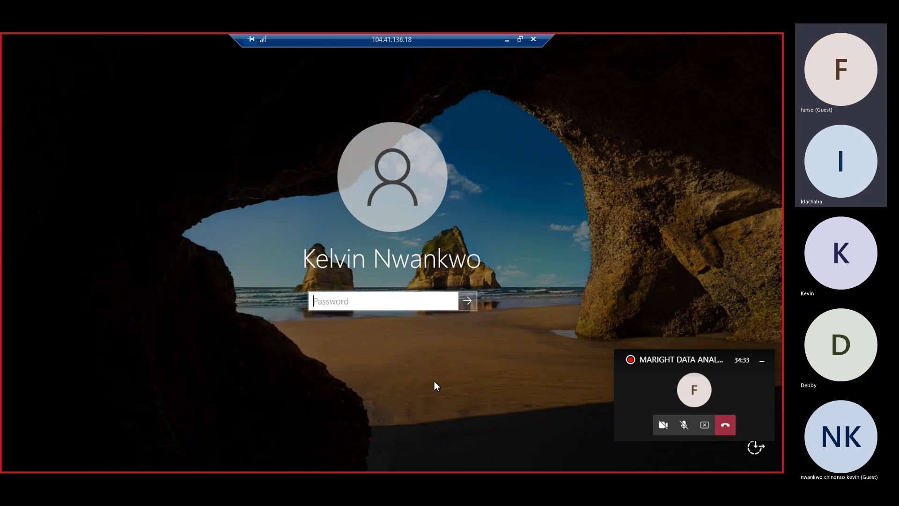
# Enter the account password on the remote machine's lock screen and sign in.
pyautogui.write('•')
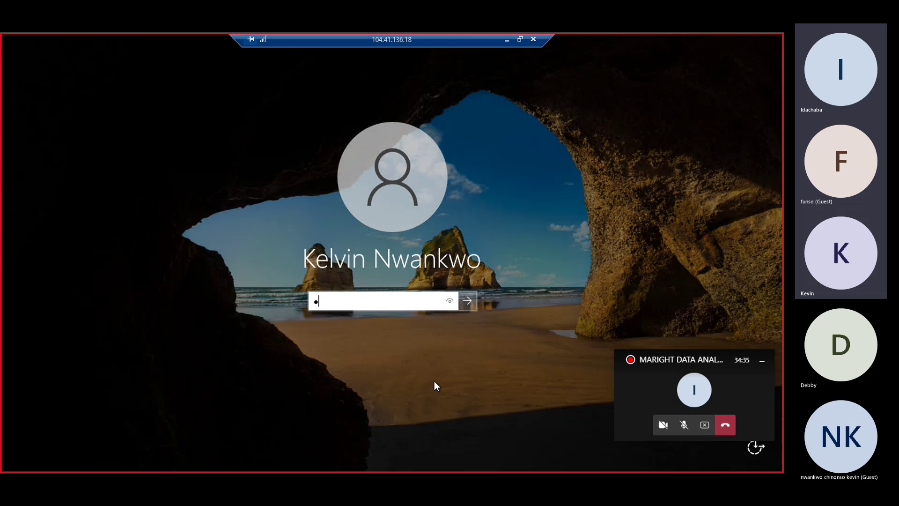
pyautogui.press('BackSpace')
pyautogui.press('capslock')
pyautogui.write('•')
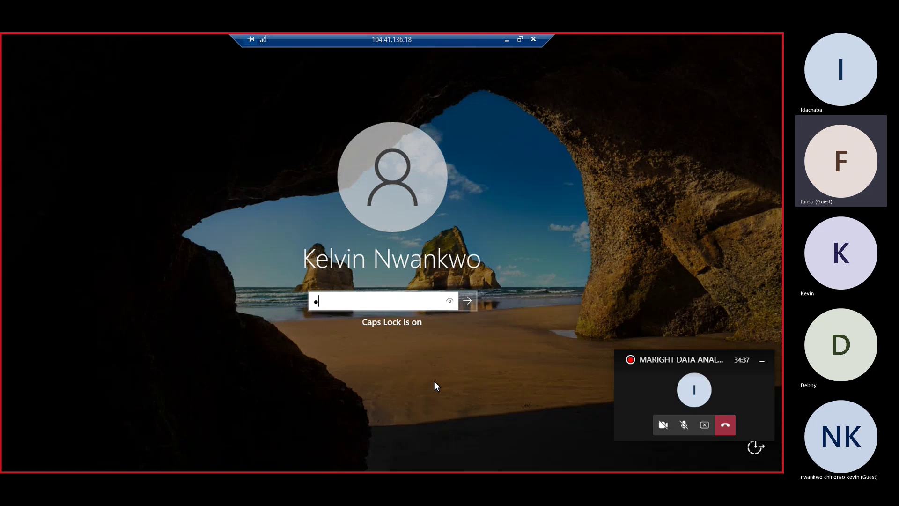
pyautogui.write('•')
pyautogui.press('capslock')
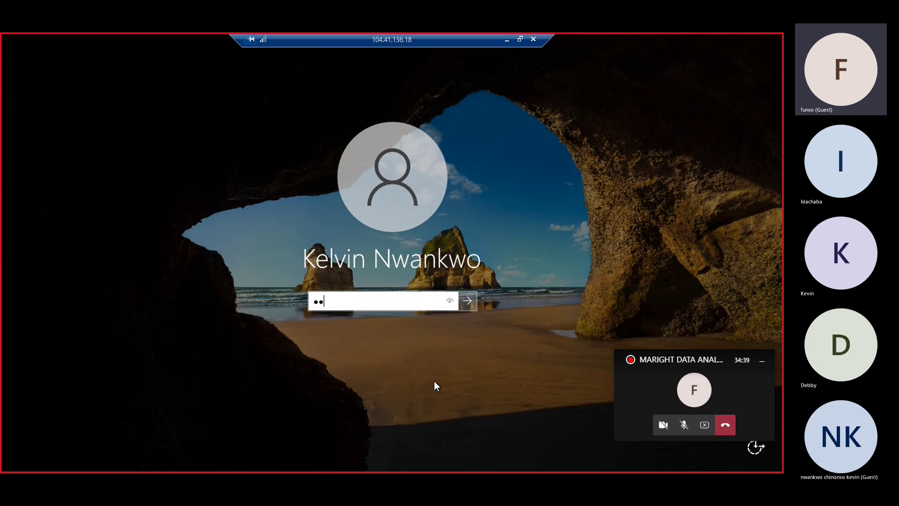
pyautogui.write('••••••••••')
pyautogui.click(449, 302)
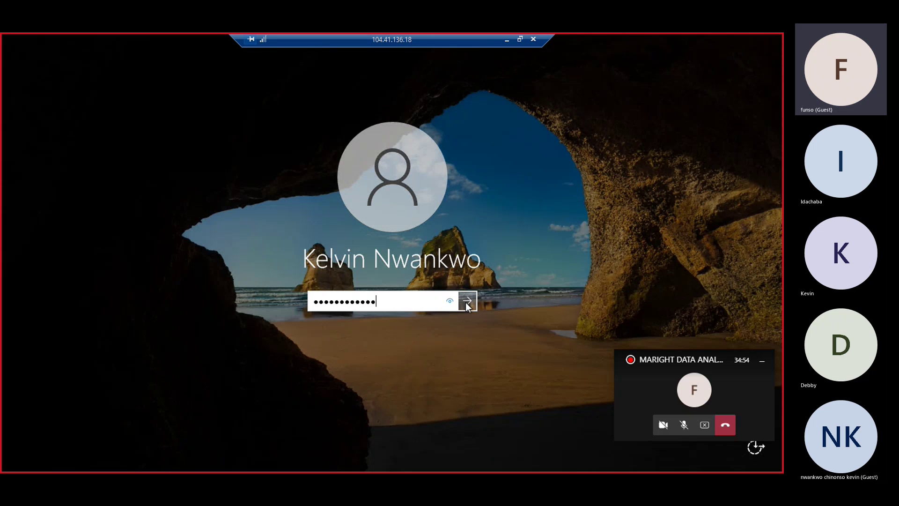
pyautogui.click(467, 301)
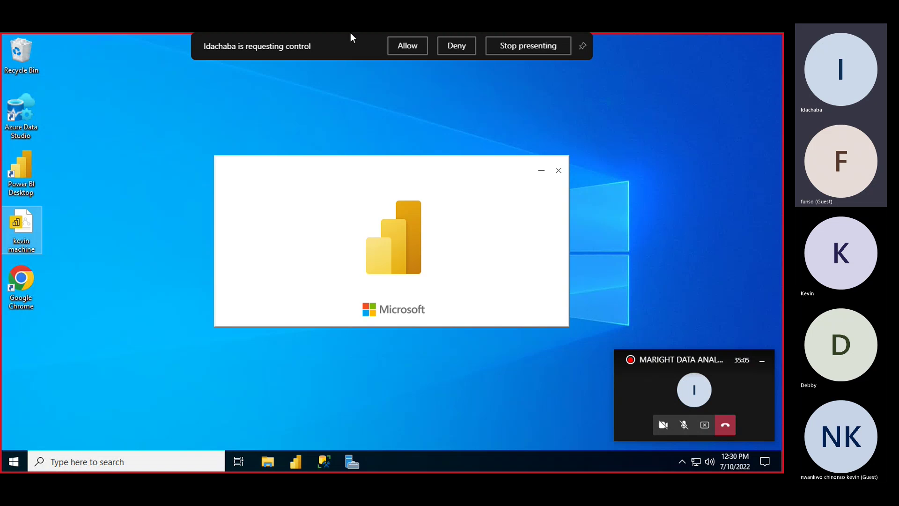
# Allow the meeting participant's request for control and minimize the floating meeting window.
pyautogui.click(400, 47)
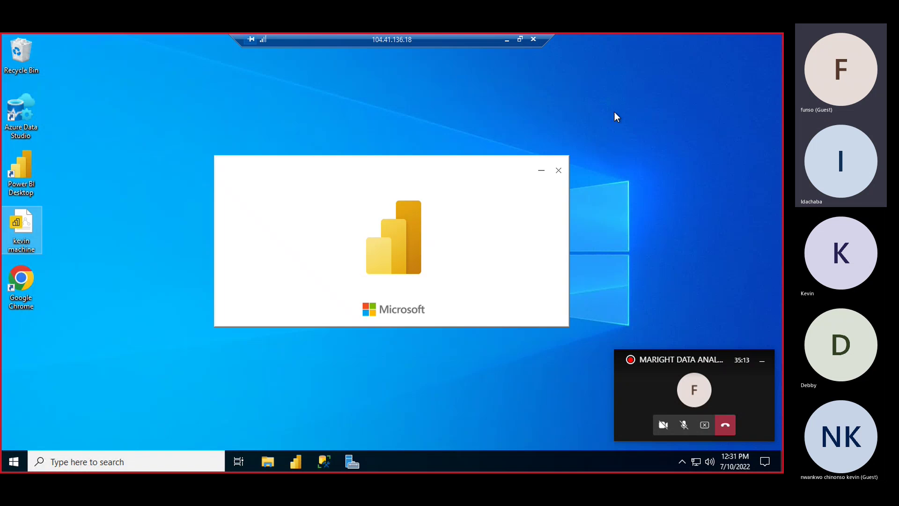
pyautogui.click(763, 361)
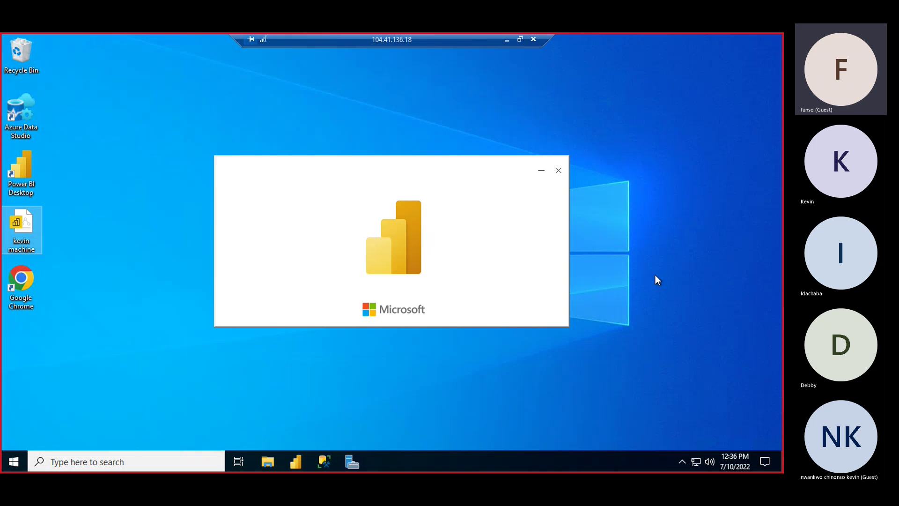
# Close the Power BI startup screen, reopen the report file from the desktop, and dismiss the subscription form and error dialog.
pyautogui.click(559, 170)
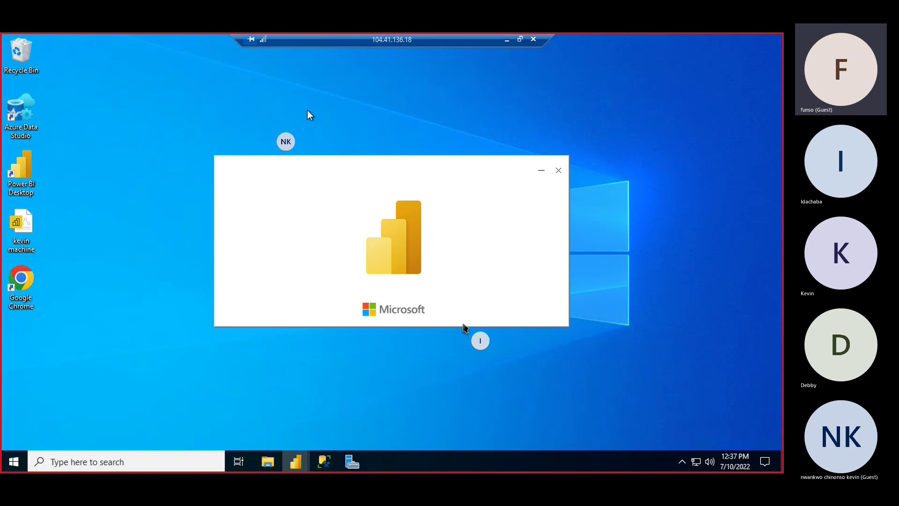
pyautogui.click(559, 170)
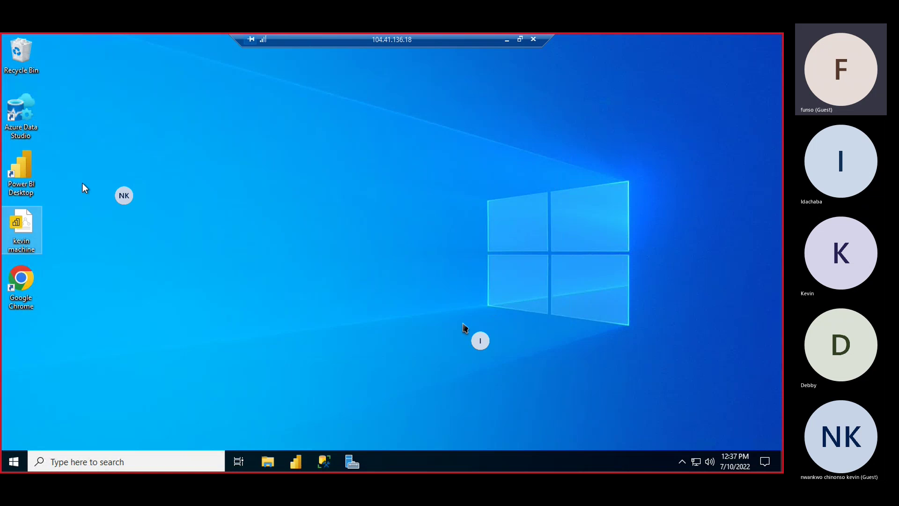
pyautogui.doubleClick(18, 229)
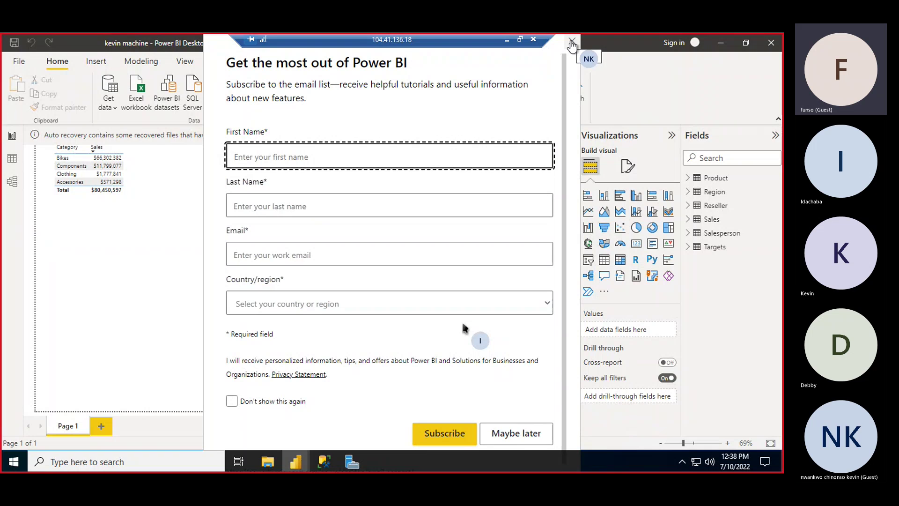
pyautogui.click(571, 42)
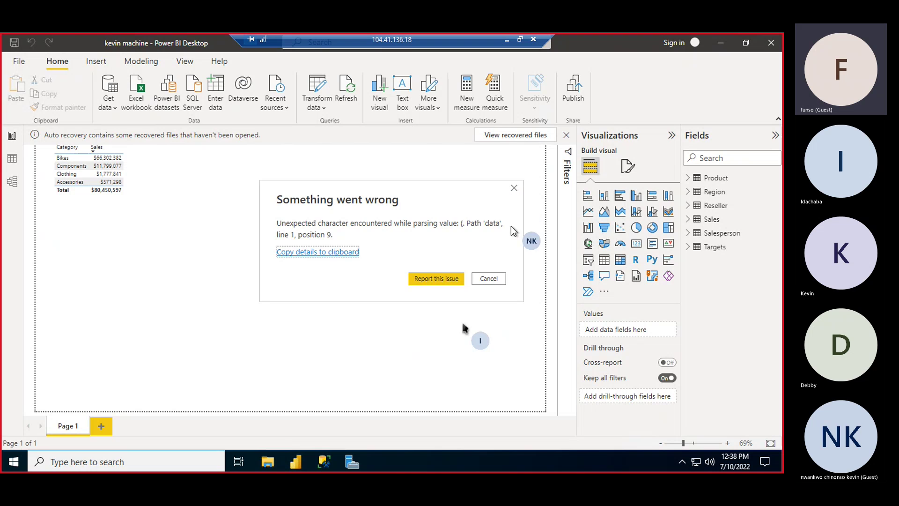
pyautogui.click(486, 278)
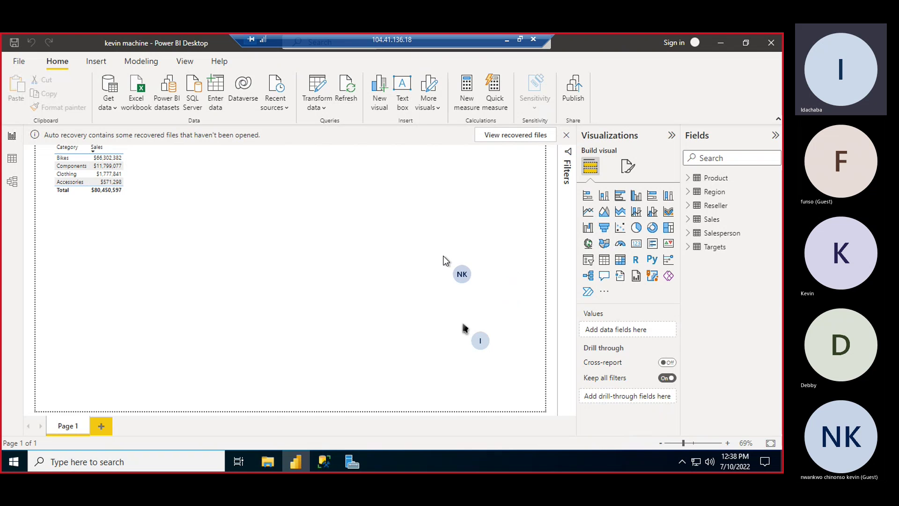
# Start a new quick measure on the Sales table.
pyautogui.click(709, 223)
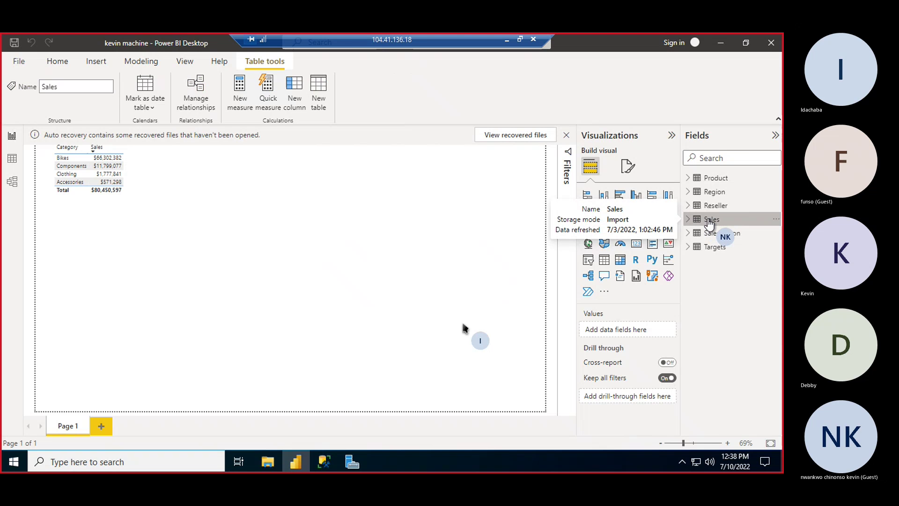
pyautogui.rightClick(708, 220)
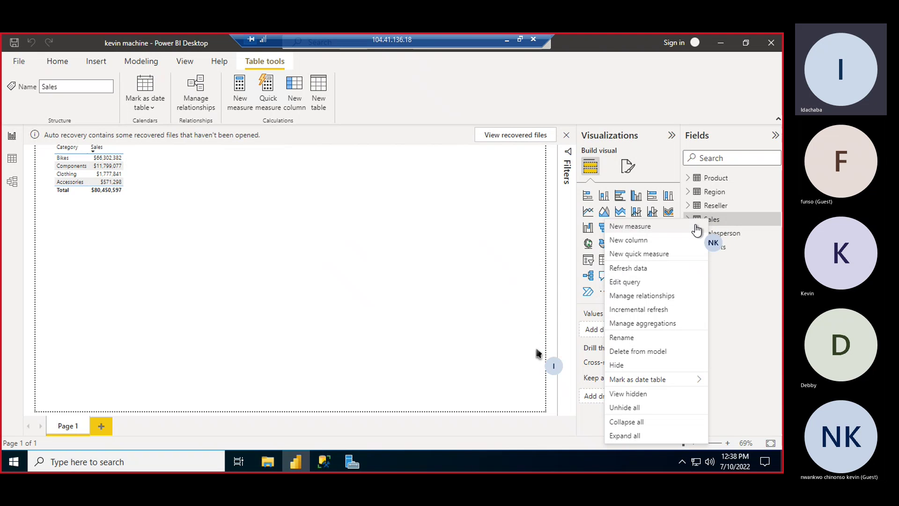
pyautogui.click(655, 258)
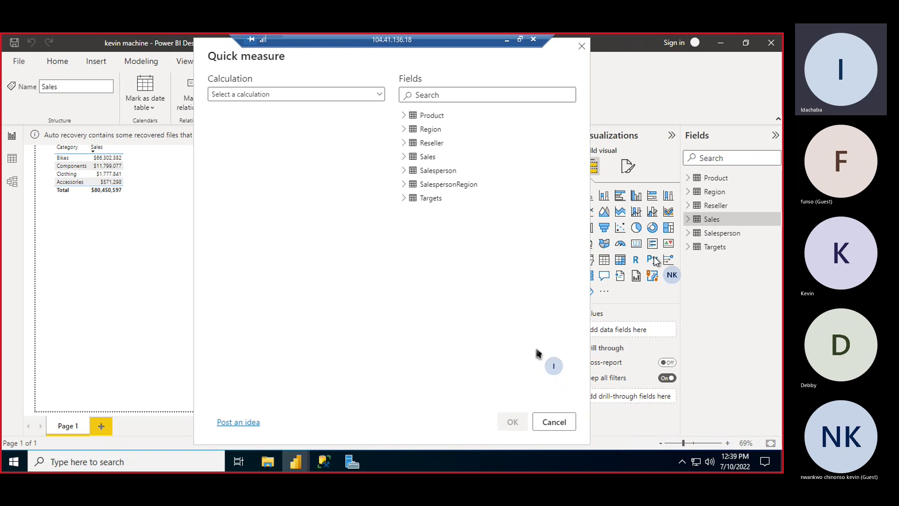
pyautogui.click(379, 96)
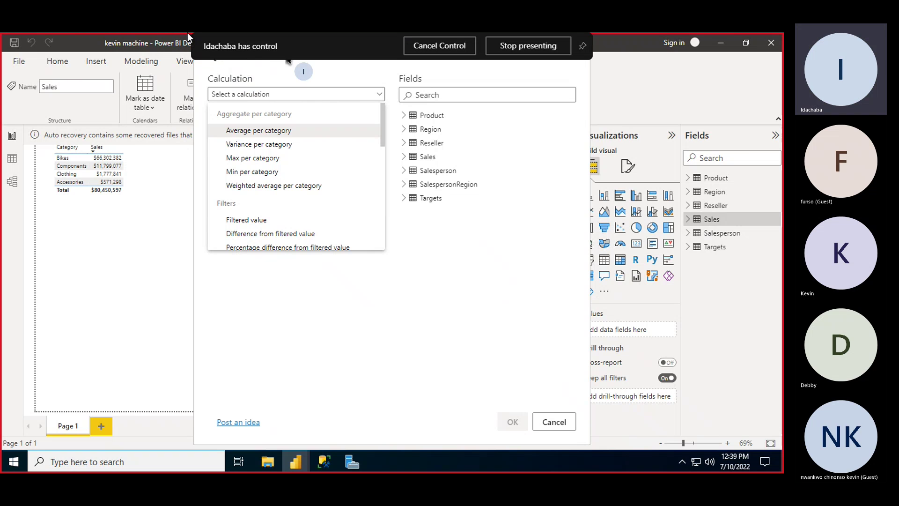
pyautogui.click(475, 229)
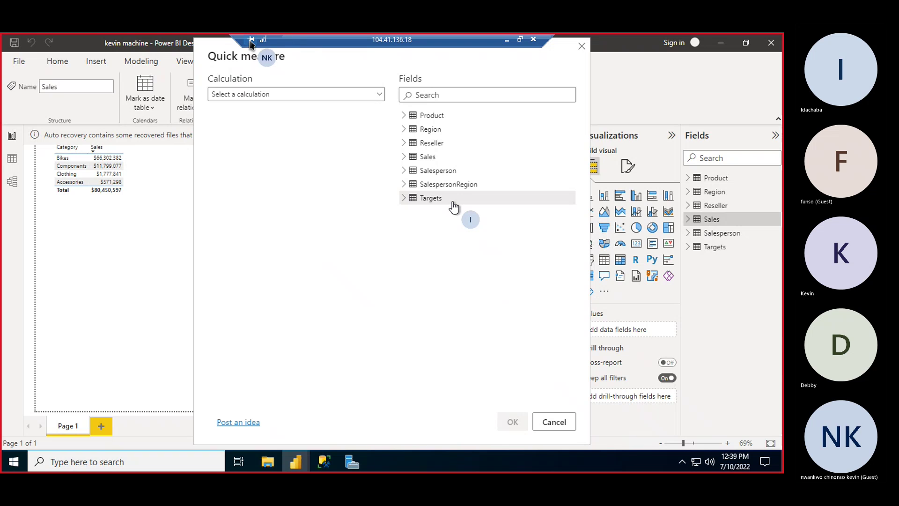
pyautogui.doubleClick(291, 42)
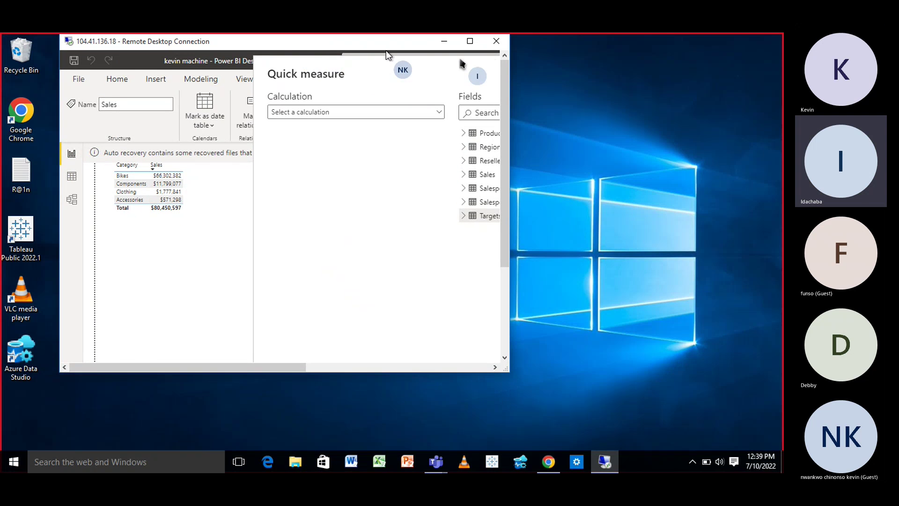
pyautogui.click(470, 42)
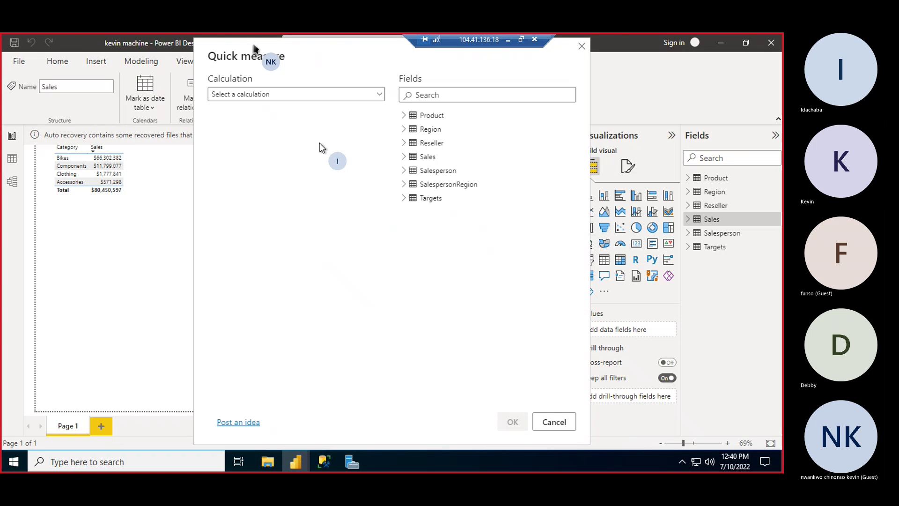
# Set the quick measure's calculation to Subtraction and expand the Sales table in its field list.
pyautogui.click(380, 95)
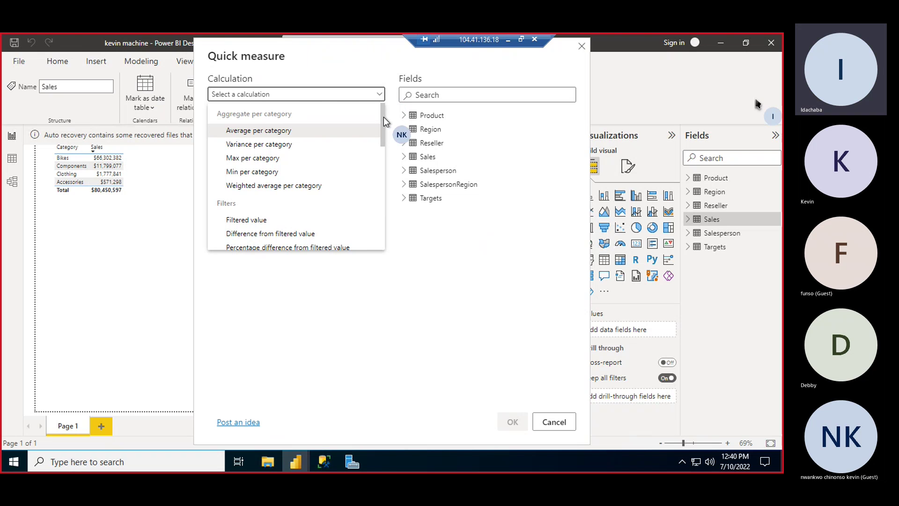
pyautogui.scroll(-3, 383, 119)
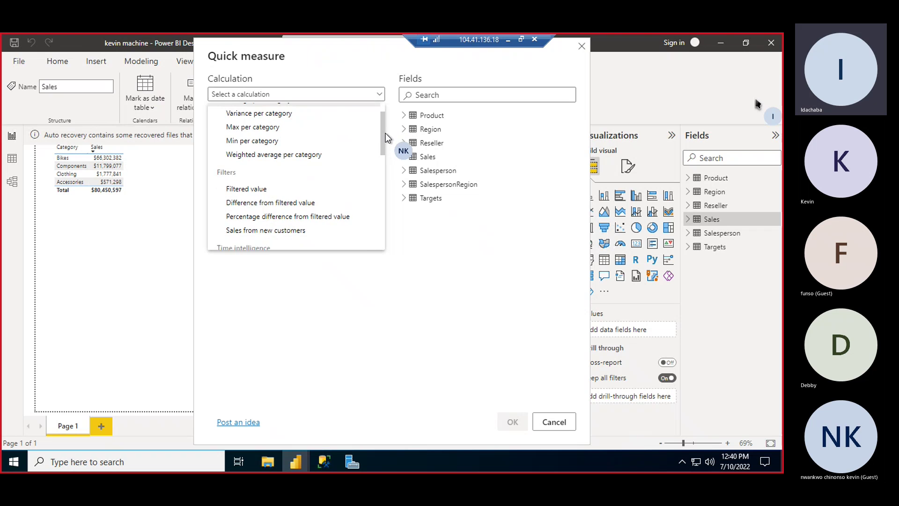
pyautogui.scroll(-5, 386, 137)
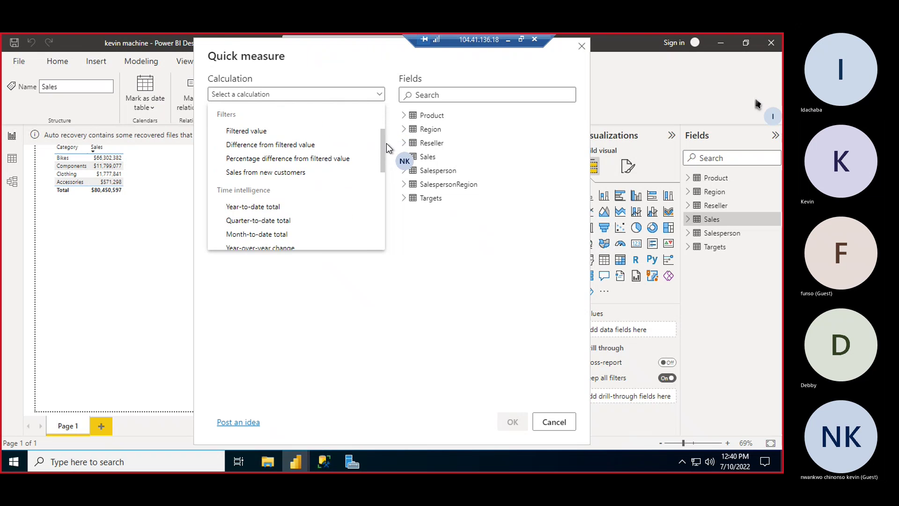
pyautogui.scroll(-2, 386, 146)
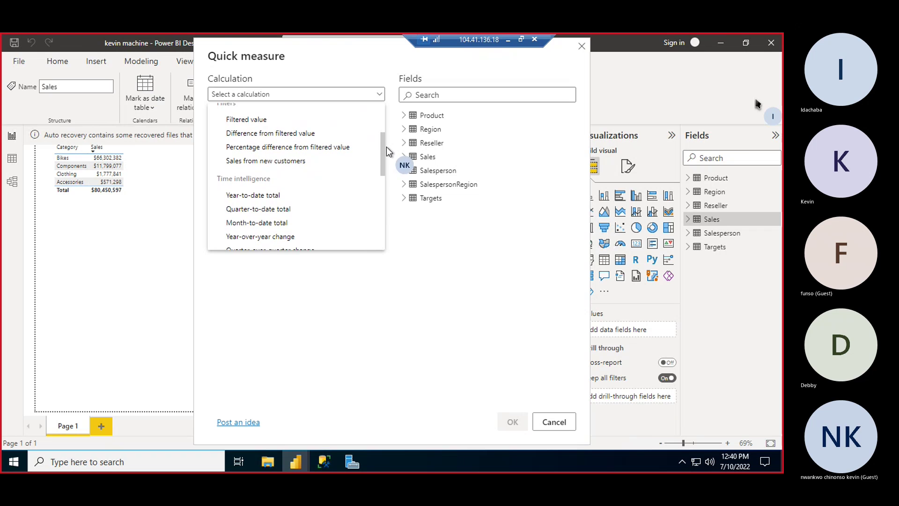
pyautogui.scroll(-6, 387, 168)
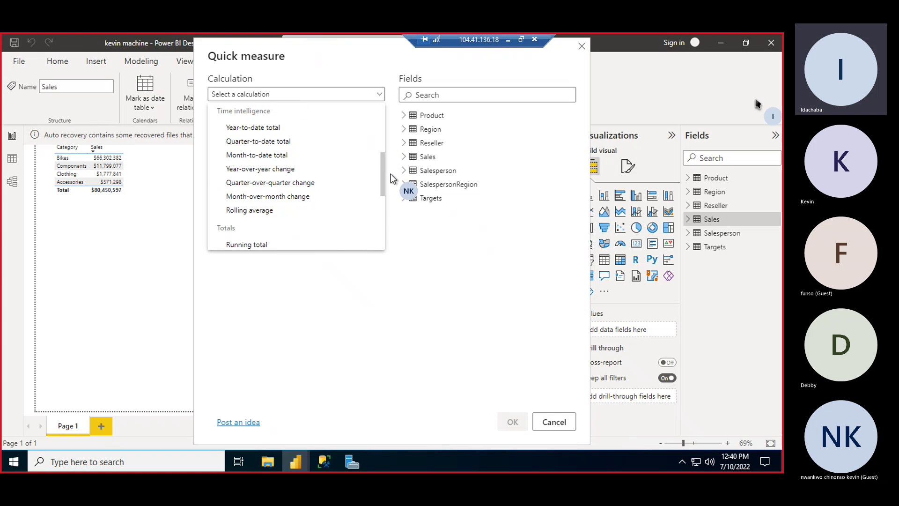
pyautogui.scroll(-3, 391, 175)
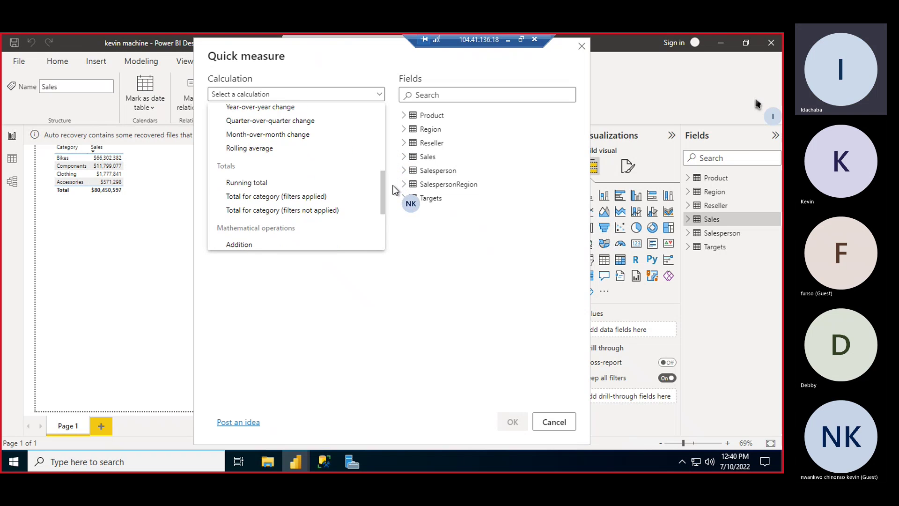
pyautogui.scroll(-4, 392, 188)
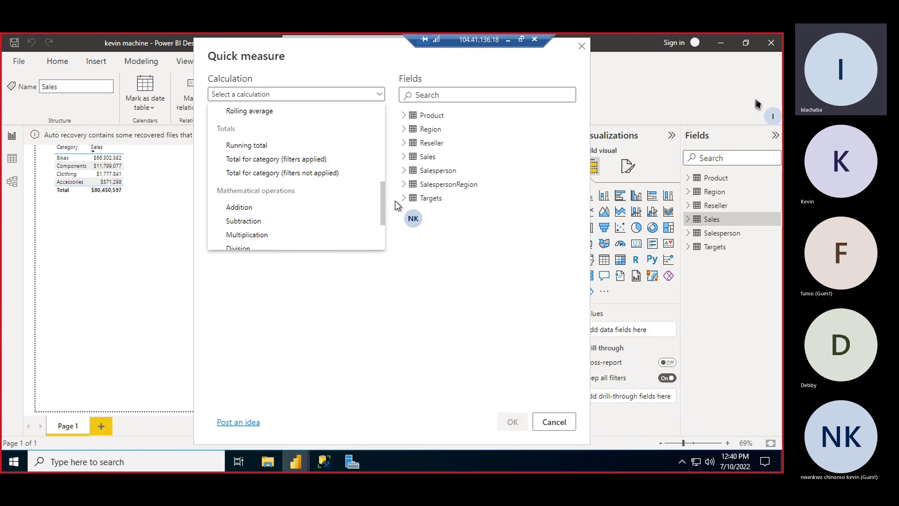
pyautogui.scroll(-1, 396, 206)
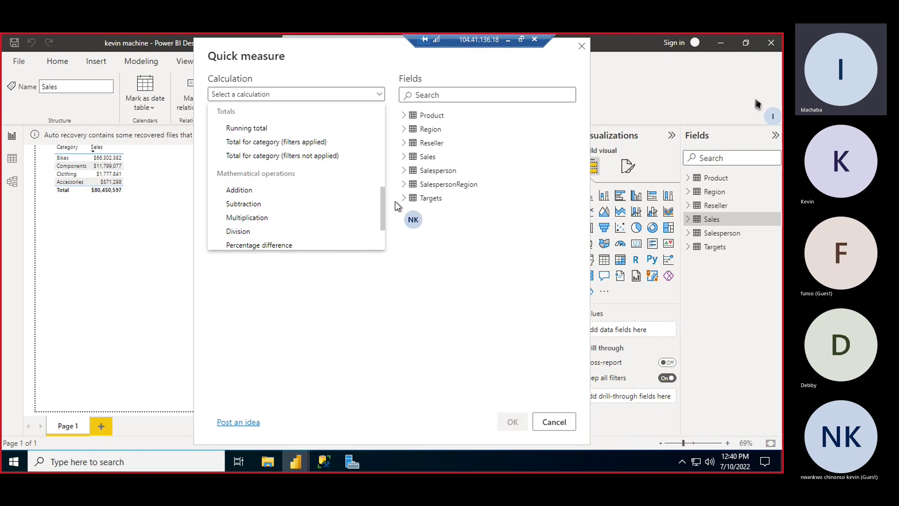
pyautogui.click(252, 204)
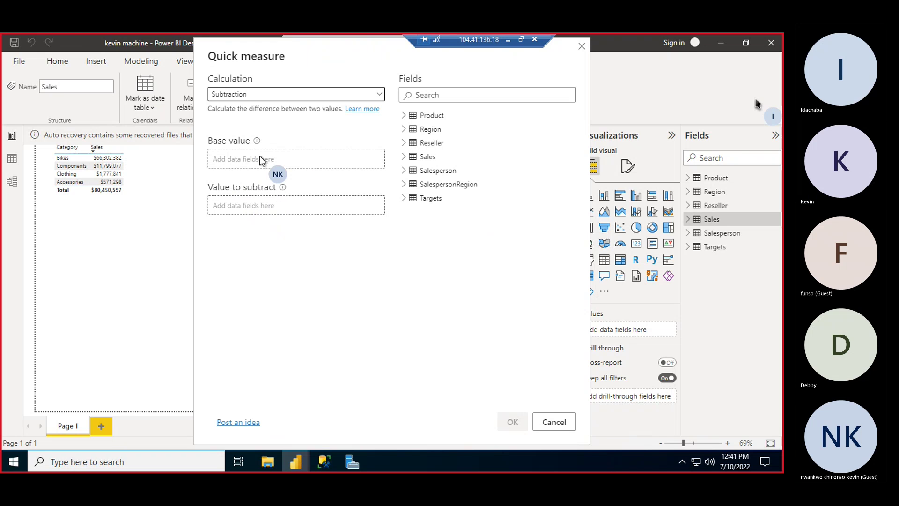
pyautogui.click(403, 157)
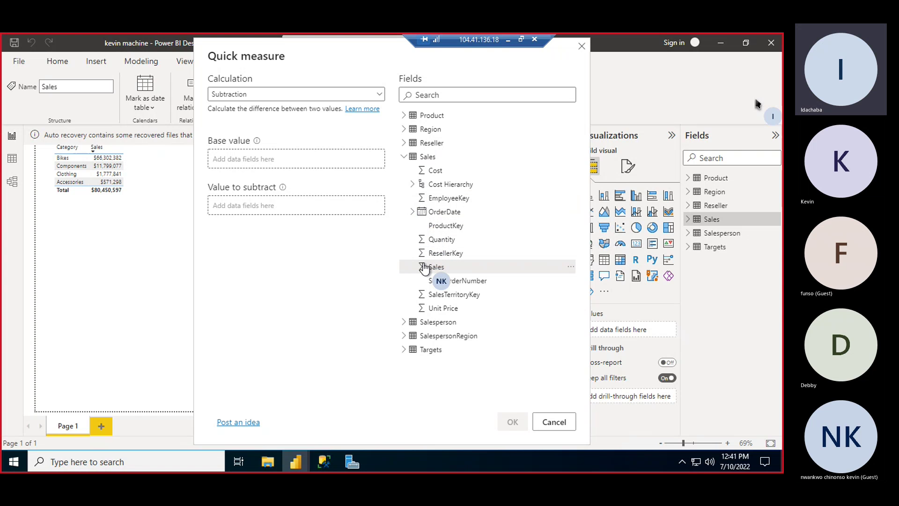
# Set Sales as the base value and Cost as the value to subtract, keep the base value's Sum aggregation, and create the measure.
pyautogui.moveTo(424, 268); pyautogui.dragTo(240, 156)
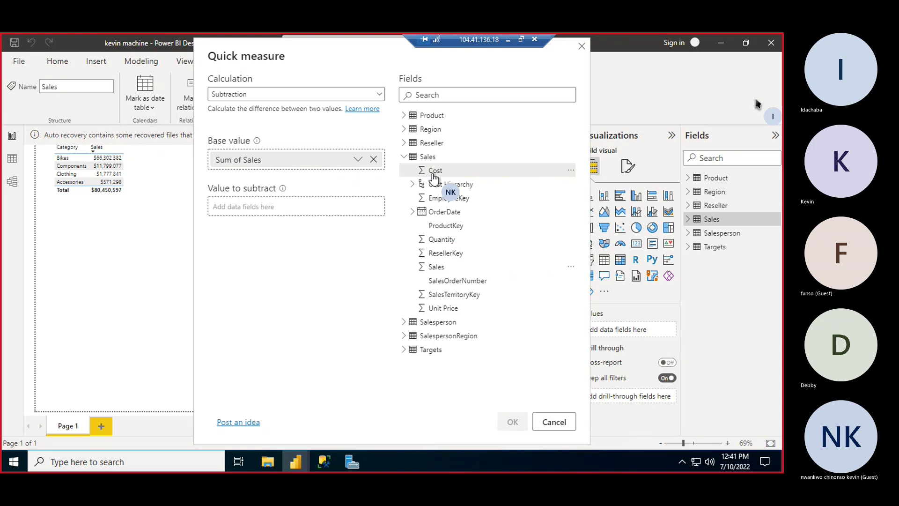
pyautogui.moveTo(434, 178); pyautogui.dragTo(249, 209)
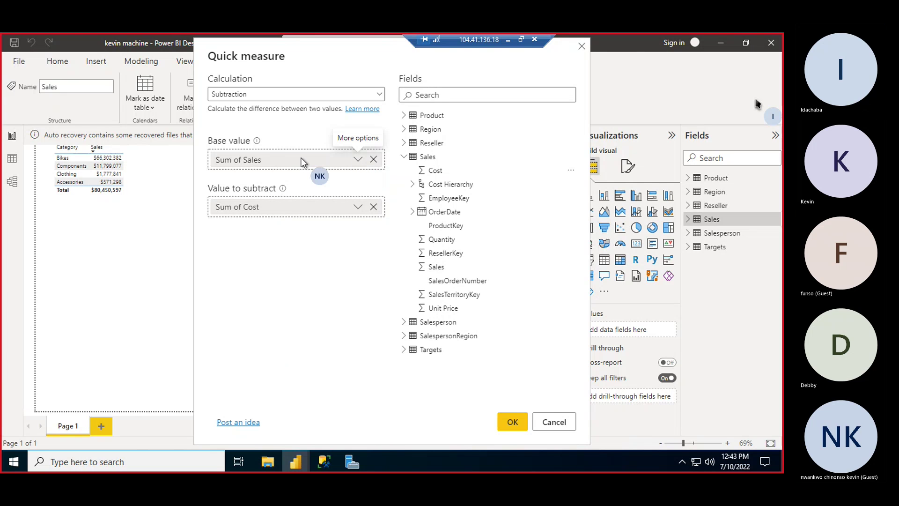
pyautogui.doubleClick(365, 135)
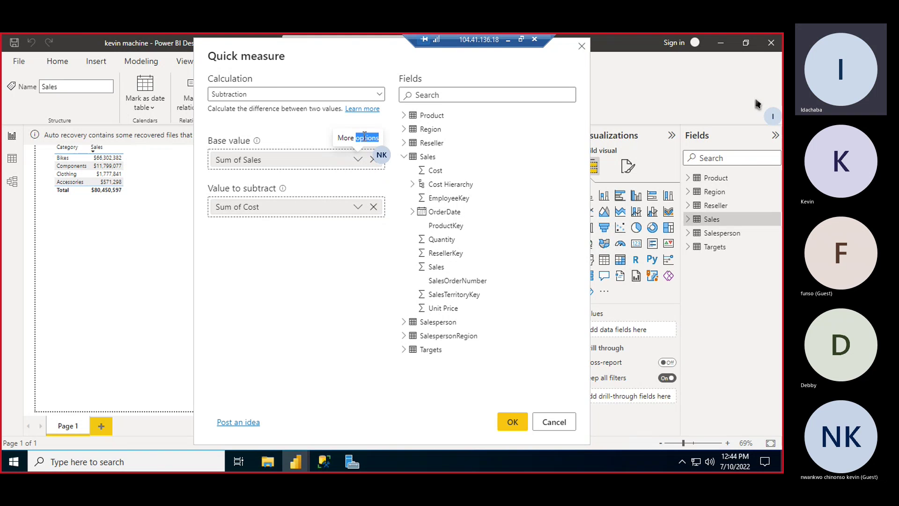
pyautogui.click(359, 161)
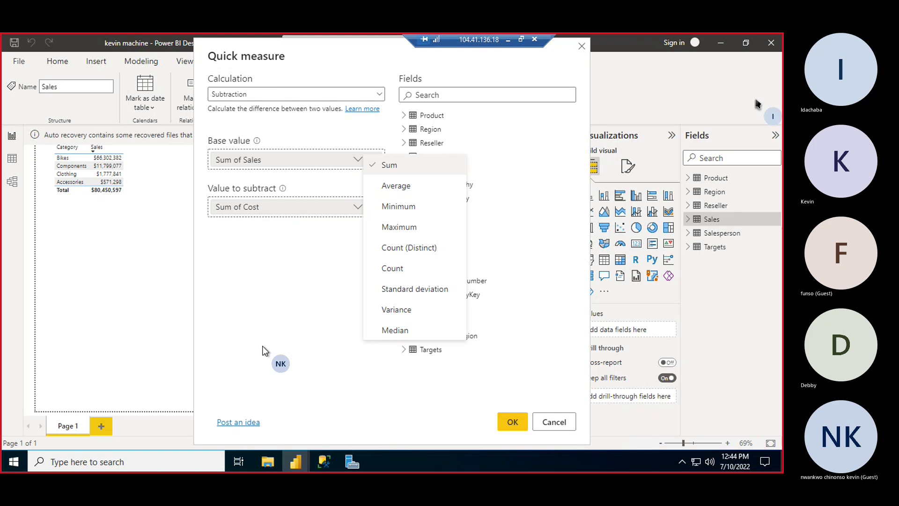
pyautogui.click(262, 350)
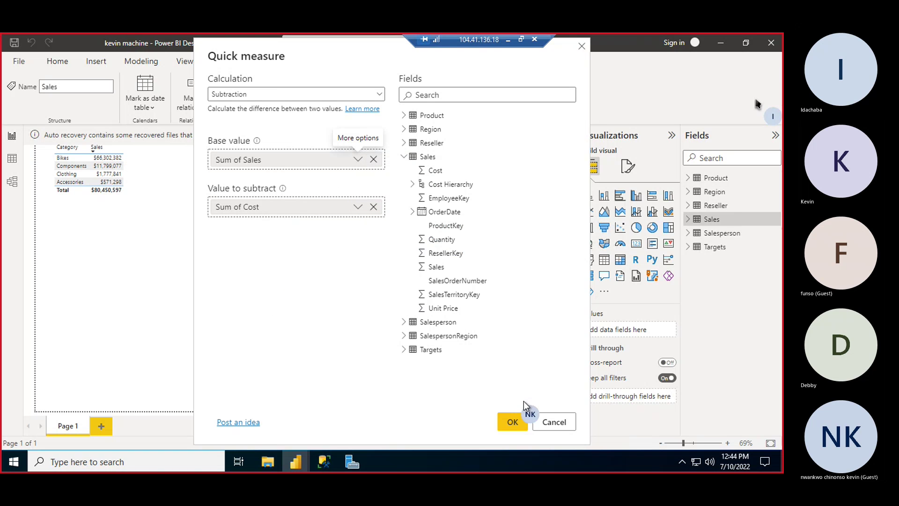
pyautogui.click(505, 423)
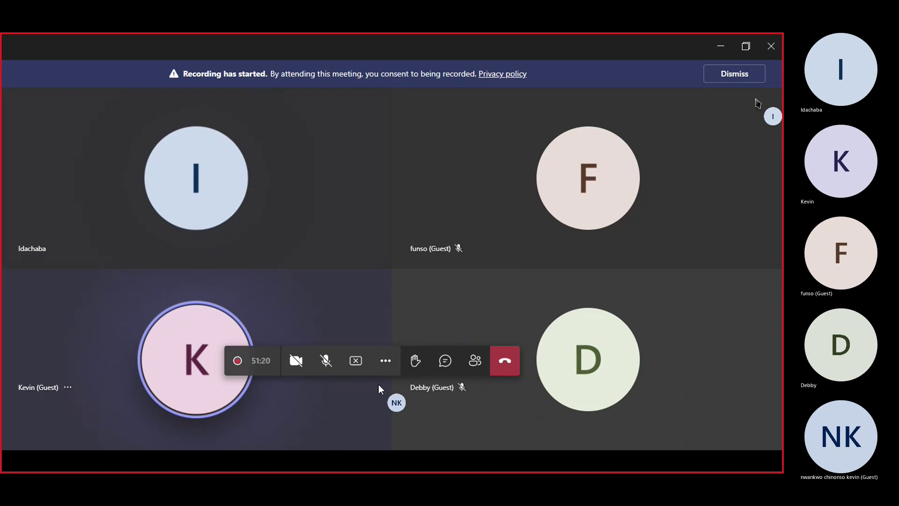
# Try to give control of the shared screen to another meeting participant.
pyautogui.click(356, 361)
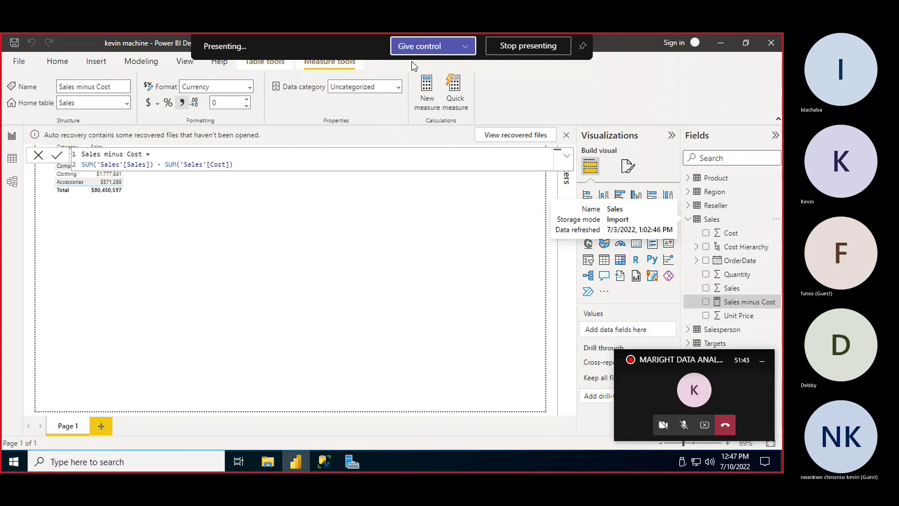
pyautogui.click(414, 47)
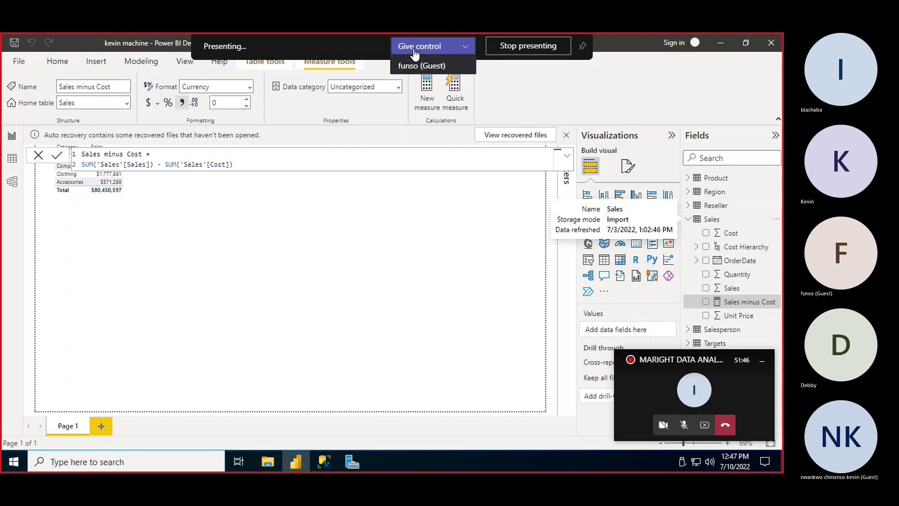
pyautogui.click(412, 49)
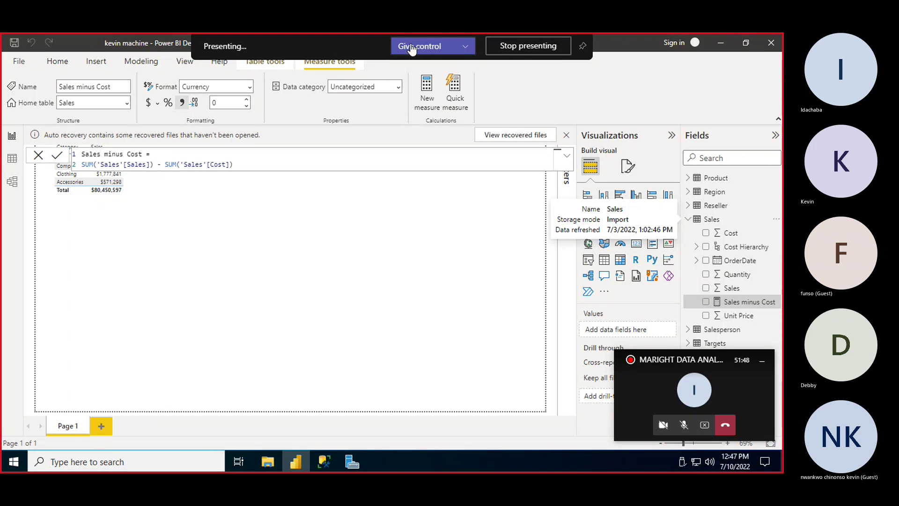
pyautogui.click(412, 48)
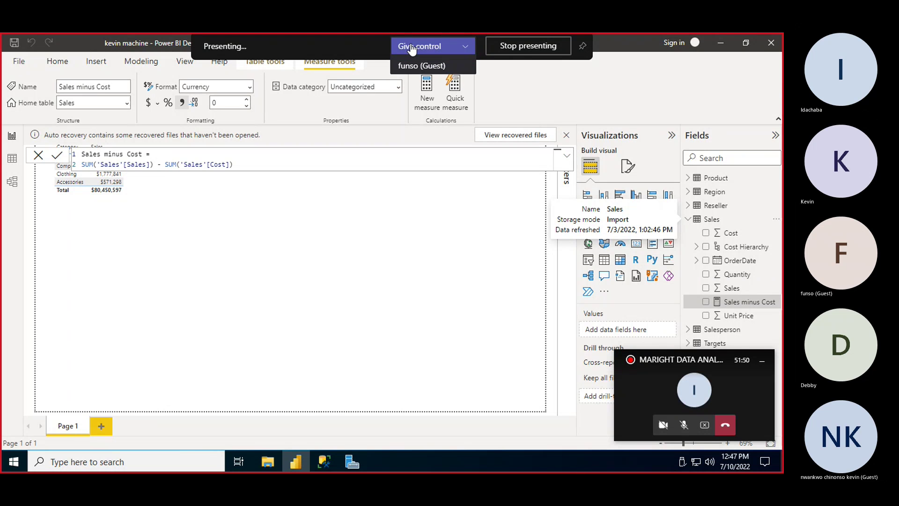
pyautogui.click(412, 49)
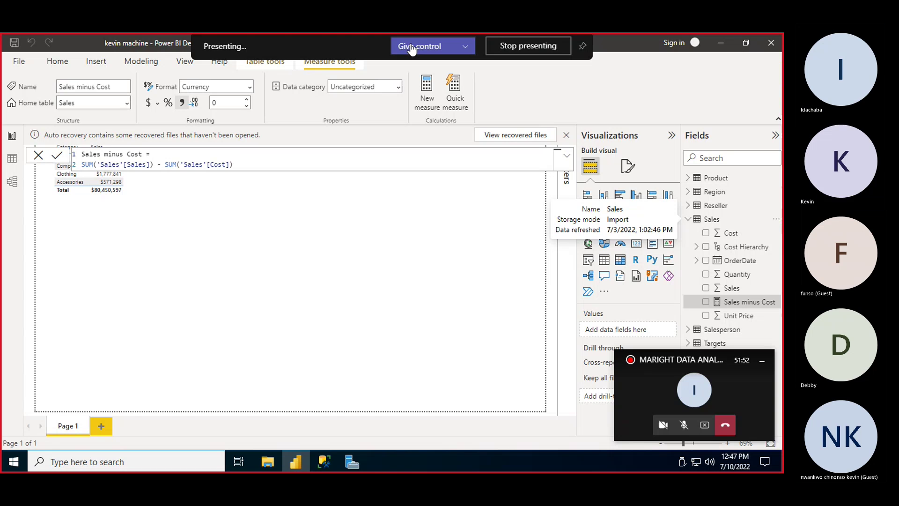
pyautogui.click(412, 49)
pyautogui.click(412, 49)
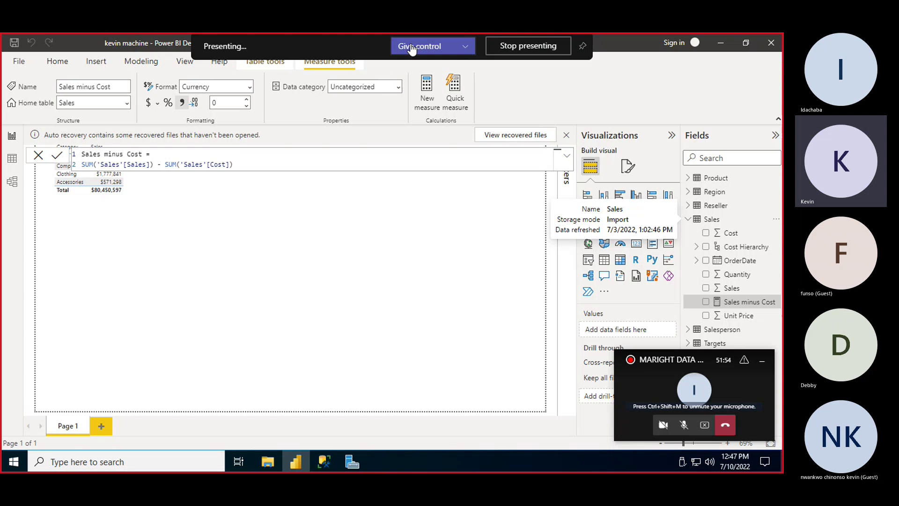
pyautogui.click(412, 49)
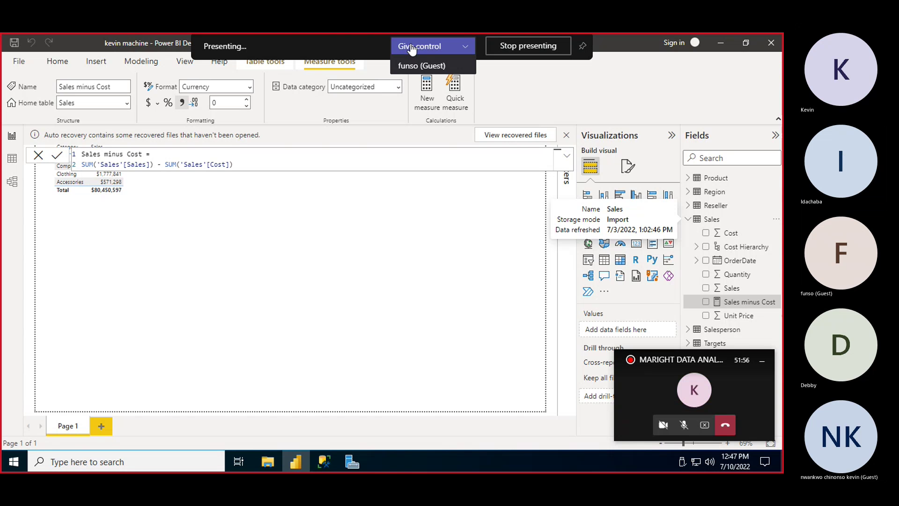
pyautogui.click(411, 48)
pyautogui.click(453, 50)
pyautogui.click(437, 47)
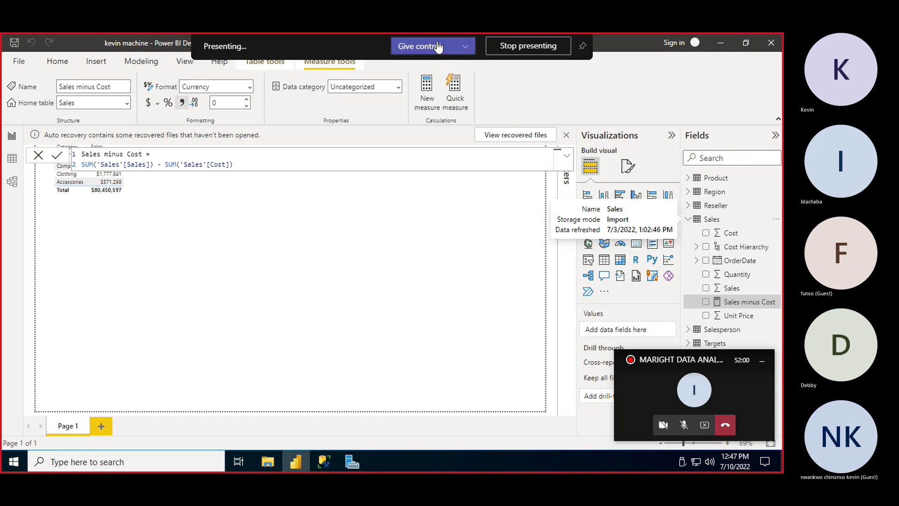
pyautogui.click(437, 47)
pyautogui.click(437, 48)
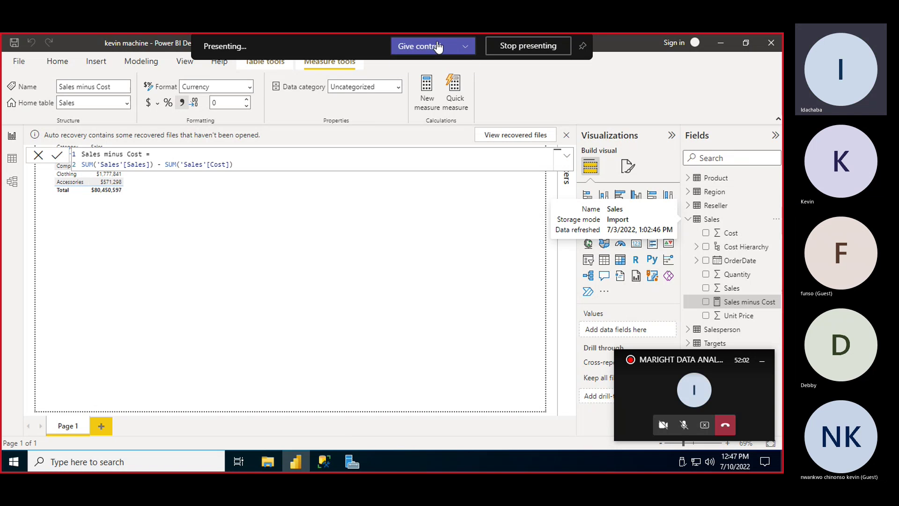
pyautogui.click(464, 52)
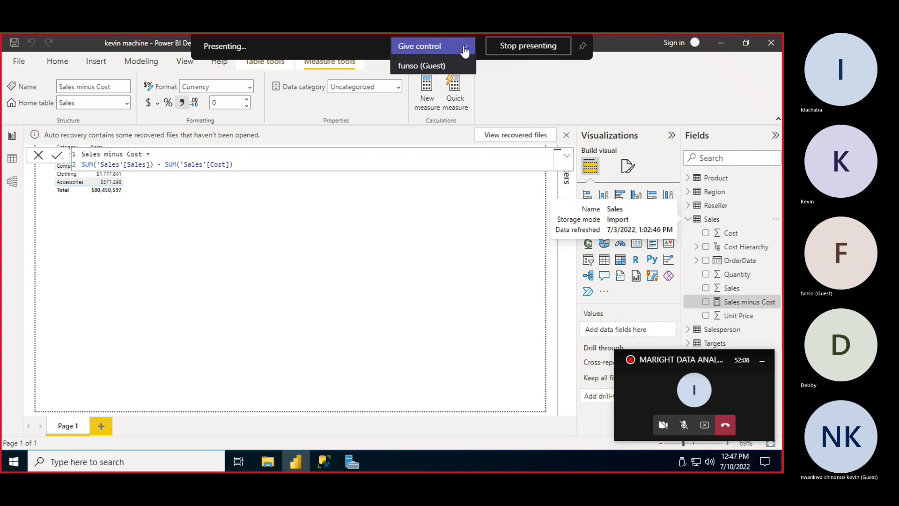
pyautogui.click(465, 52)
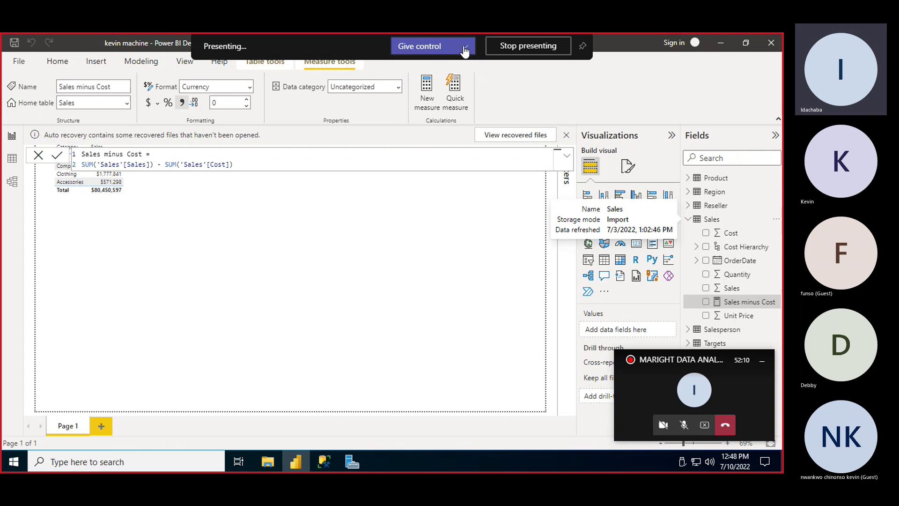
pyautogui.click(465, 52)
pyautogui.click(465, 52)
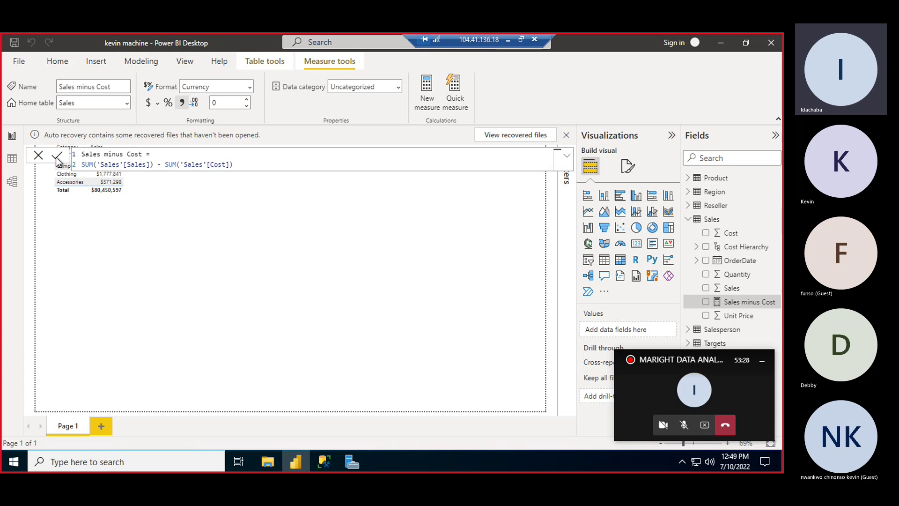
# Save the report, deselect the new measure, and minimize the floating meeting window.
pyautogui.click(14, 43)
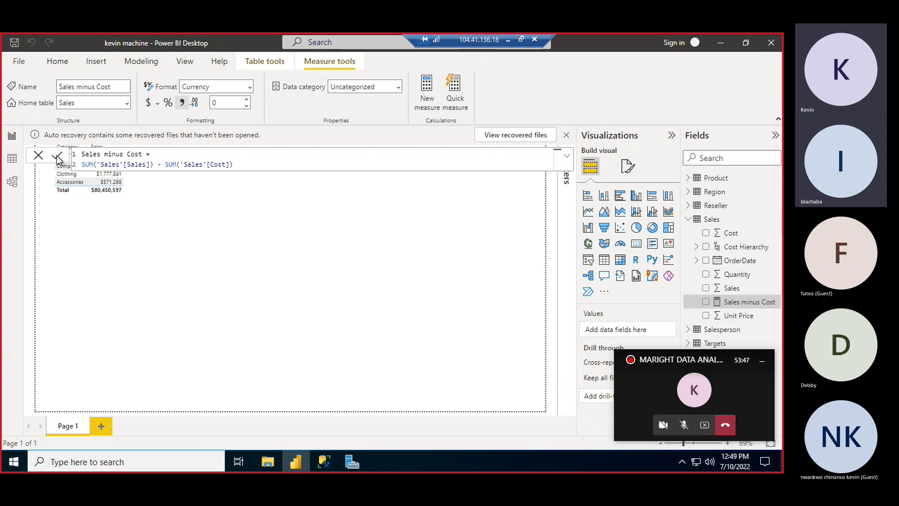
pyautogui.click(230, 280)
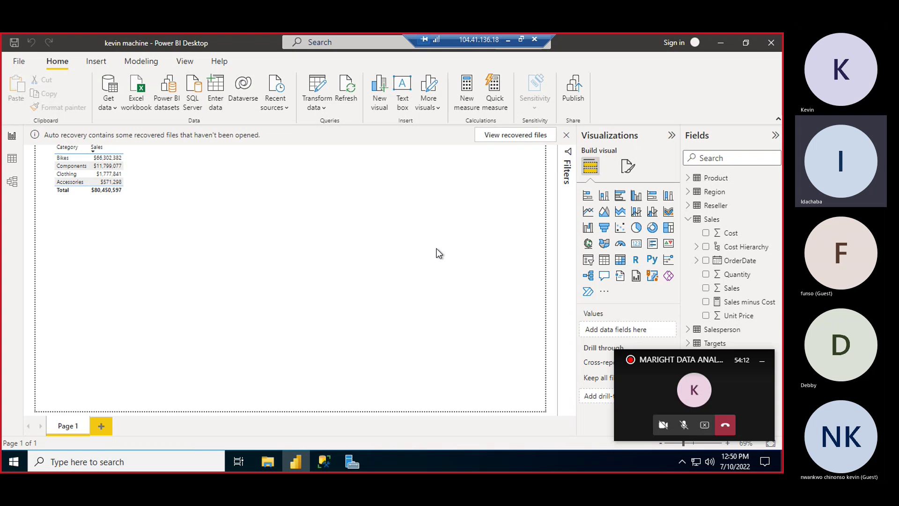
pyautogui.click(761, 363)
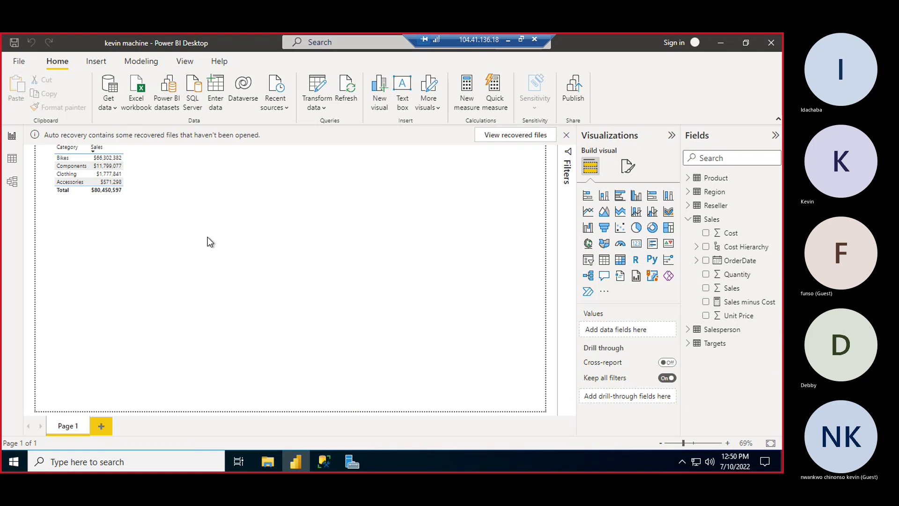
# Select the table visual on the report page and sort it by Category.
pyautogui.click(74, 153)
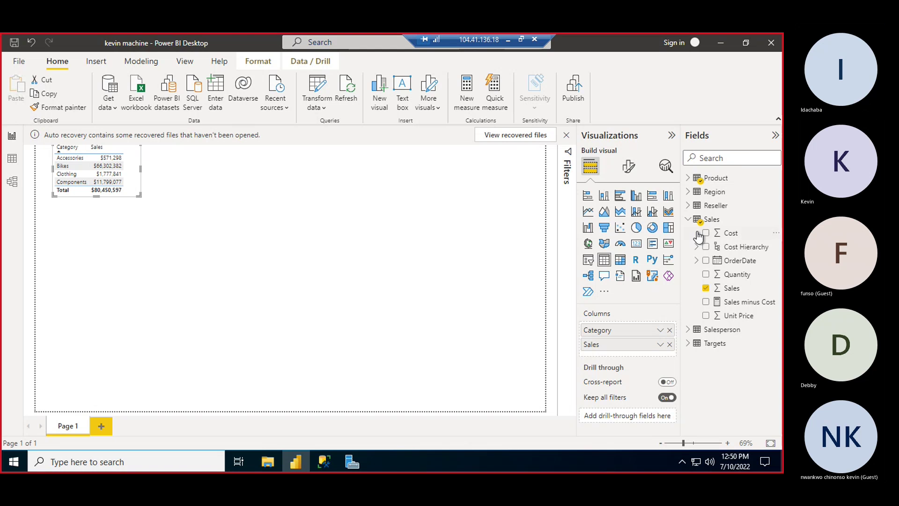
pyautogui.moveTo(695, 233)
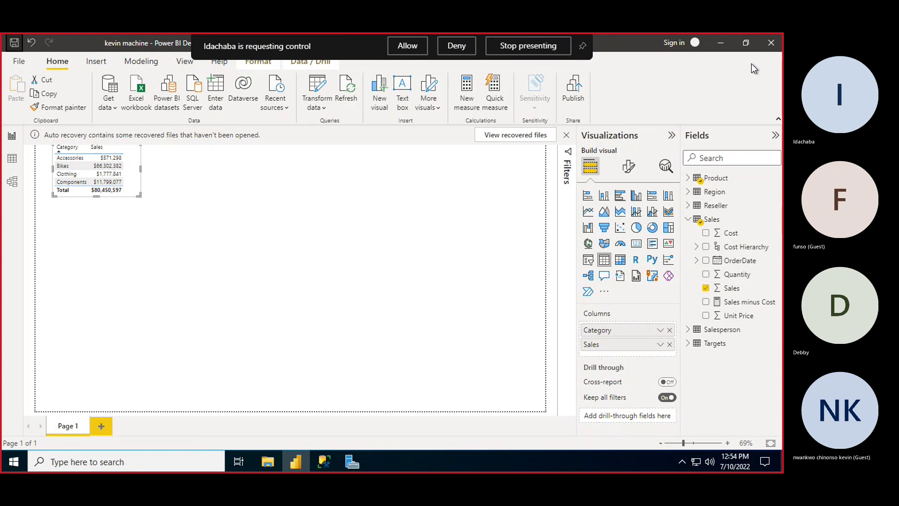
# Close the report and choose to view the auto-recovered files later.
pyautogui.click(771, 42)
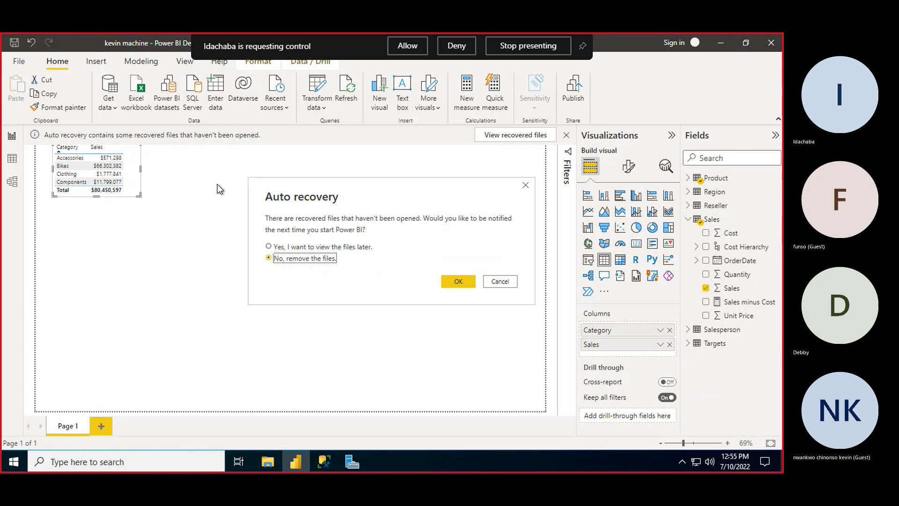
pyautogui.click(268, 245)
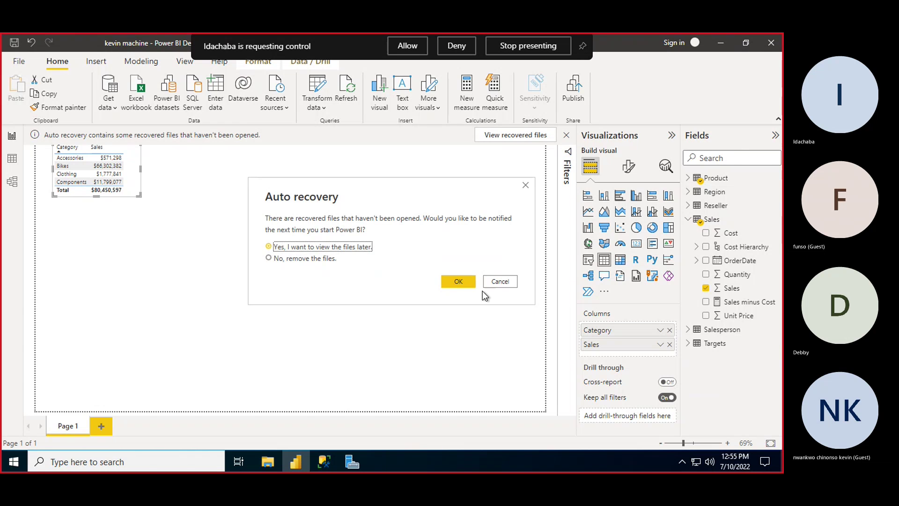
pyautogui.click(452, 281)
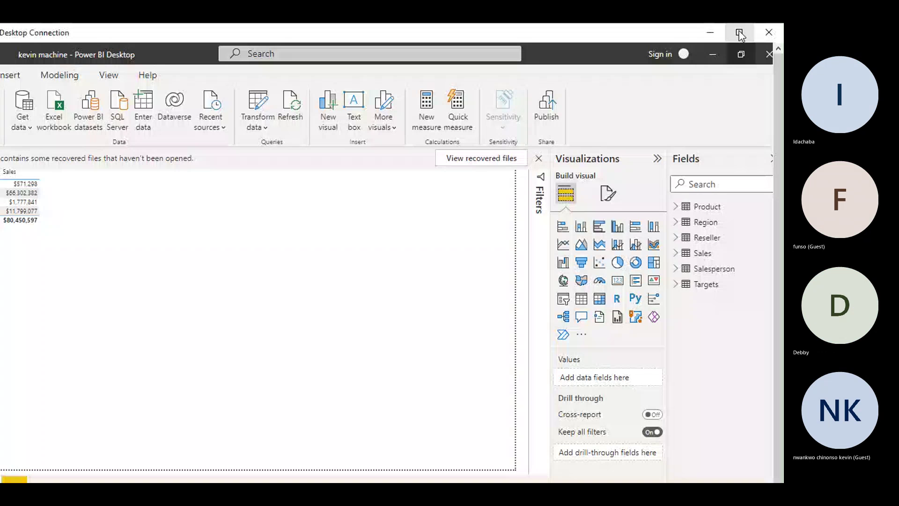
# Maximize the remote desktop window and expand the Sales table in the report's field list.
pyautogui.click(739, 32)
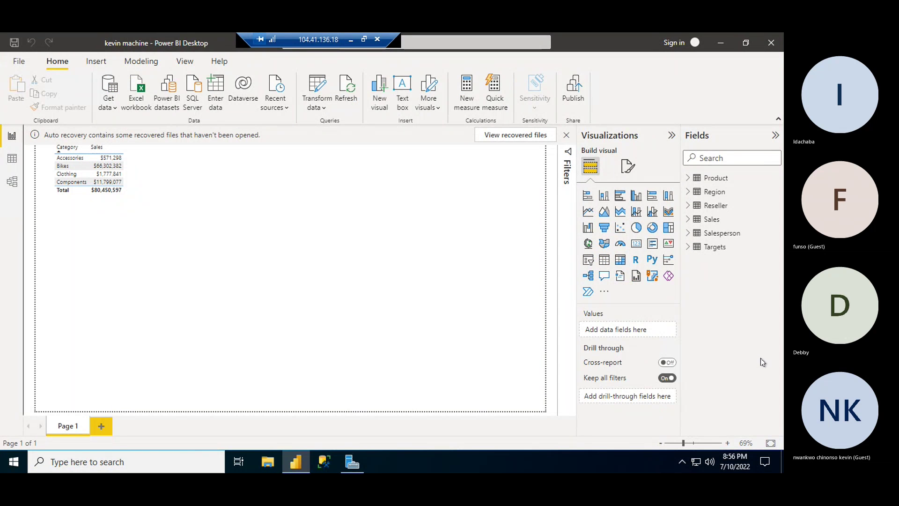
pyautogui.click(687, 220)
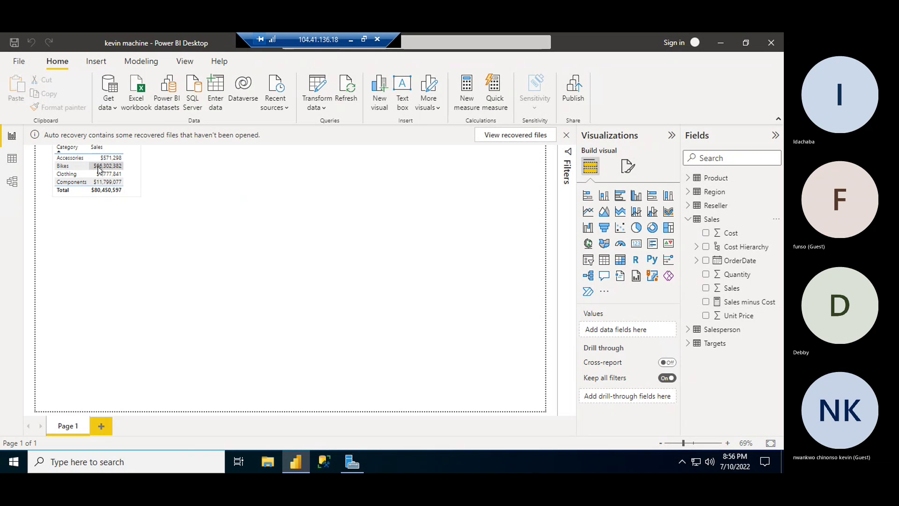
# Sort the table visual by Sales in descending order and make the visual slightly narrower and taller.
pyautogui.click(112, 148)
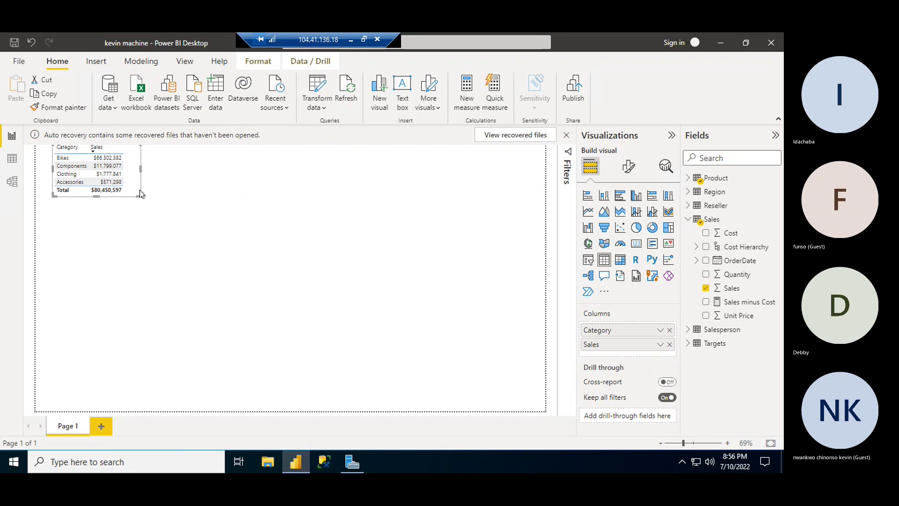
pyautogui.moveTo(139, 192)
pyautogui.mouseDown()
pyautogui.moveTo(155, 211)
pyautogui.moveTo(138, 198)
pyautogui.mouseUp()
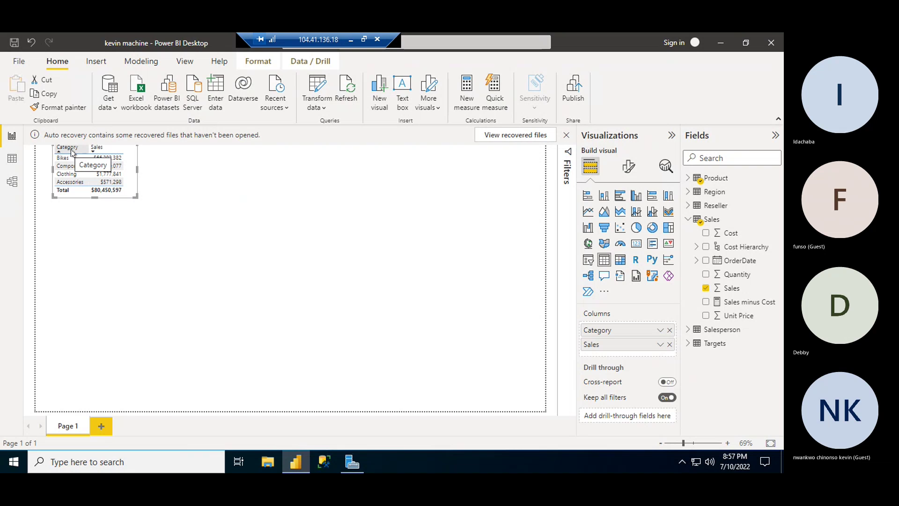
pyautogui.click(114, 167)
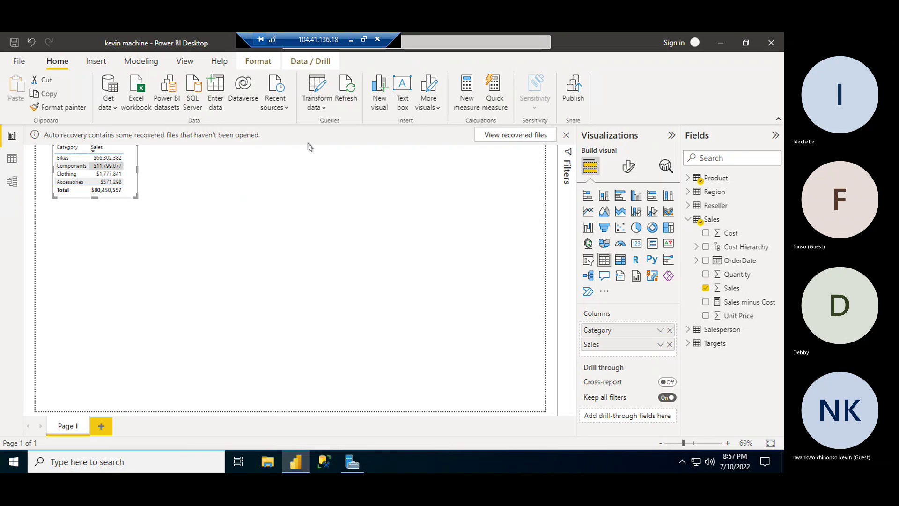
# Dismiss the auto recovery notice and choose to remove the recovered files.
pyautogui.click(566, 136)
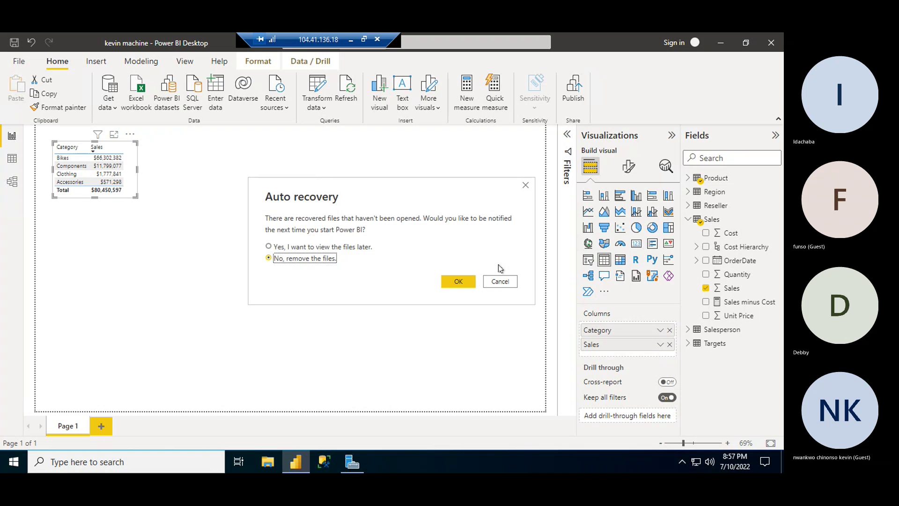
pyautogui.click(458, 281)
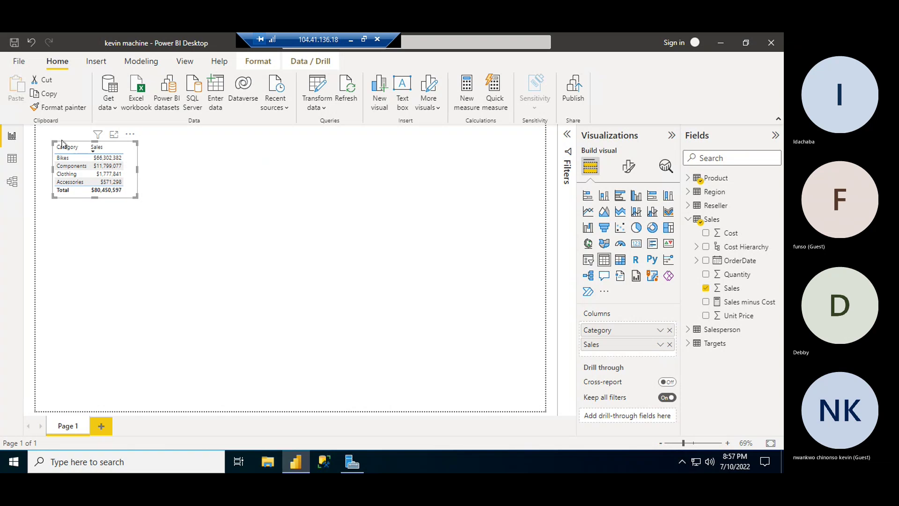
pyautogui.click(130, 137)
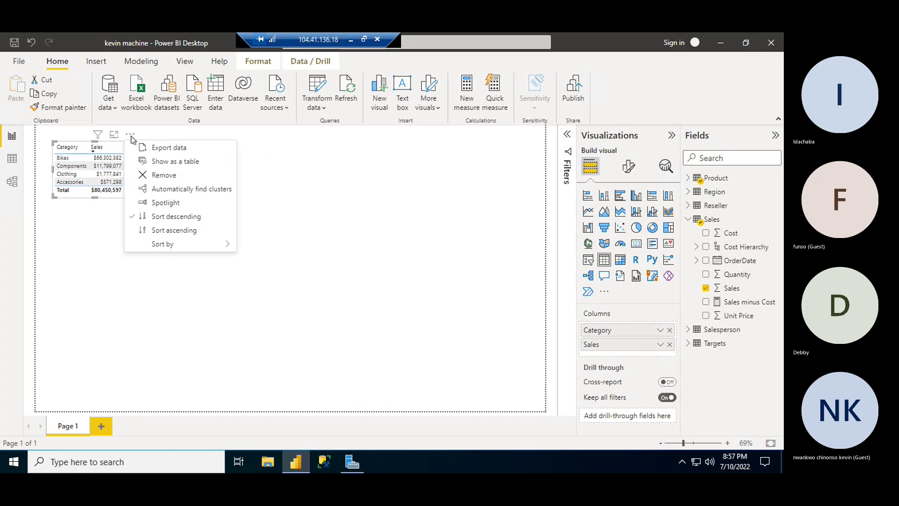
pyautogui.click(69, 168)
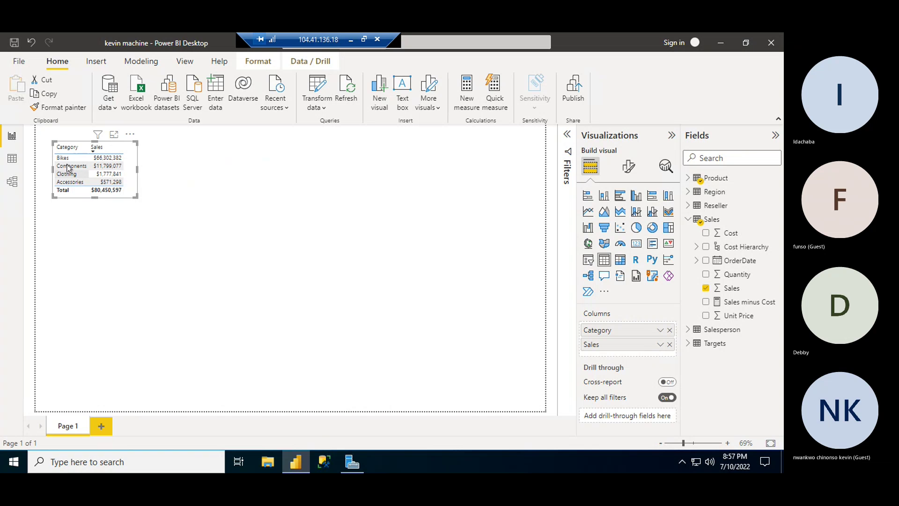
# Move the category sales table toward the middle of the report page and enlarge its frame slightly.
pyautogui.moveTo(61, 144); pyautogui.dragTo(273, 207)
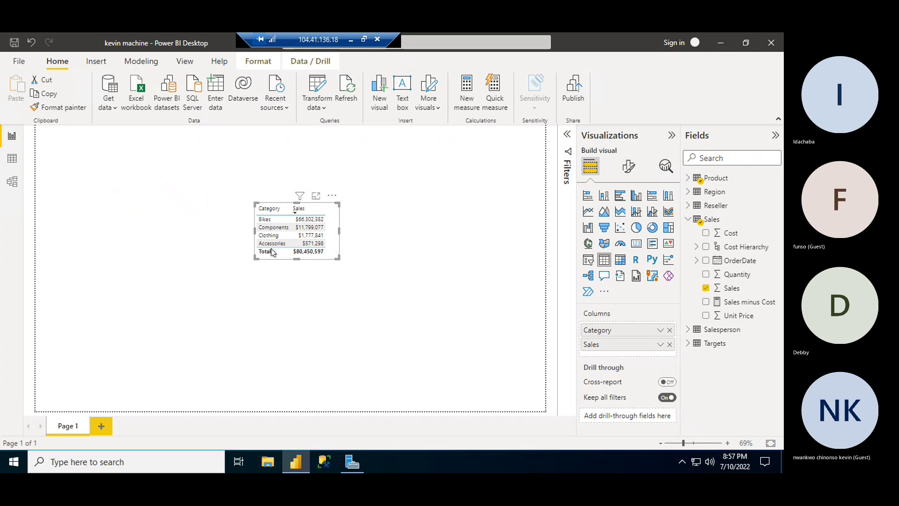
pyautogui.moveTo(254, 258); pyautogui.dragTo(229, 280)
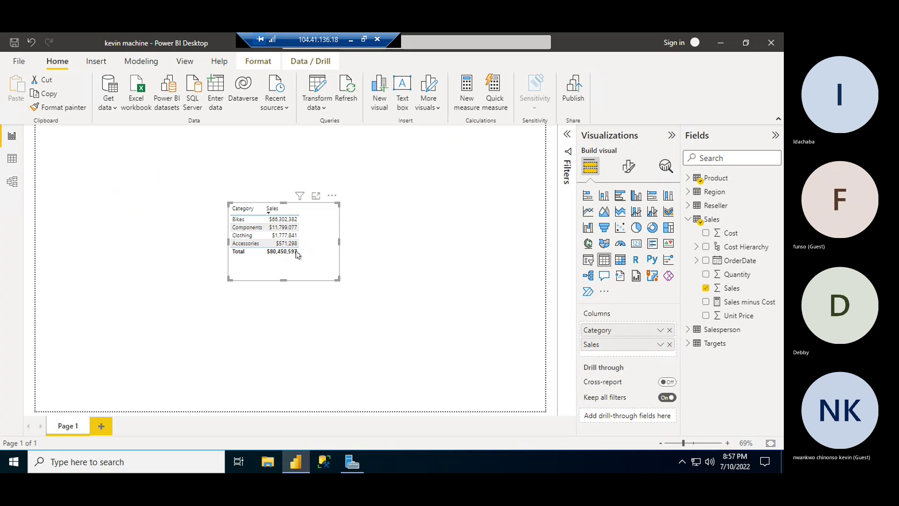
pyautogui.moveTo(276, 239)
pyautogui.mouseDown()
pyautogui.moveTo(247, 220)
pyautogui.moveTo(287, 250)
pyautogui.mouseUp()
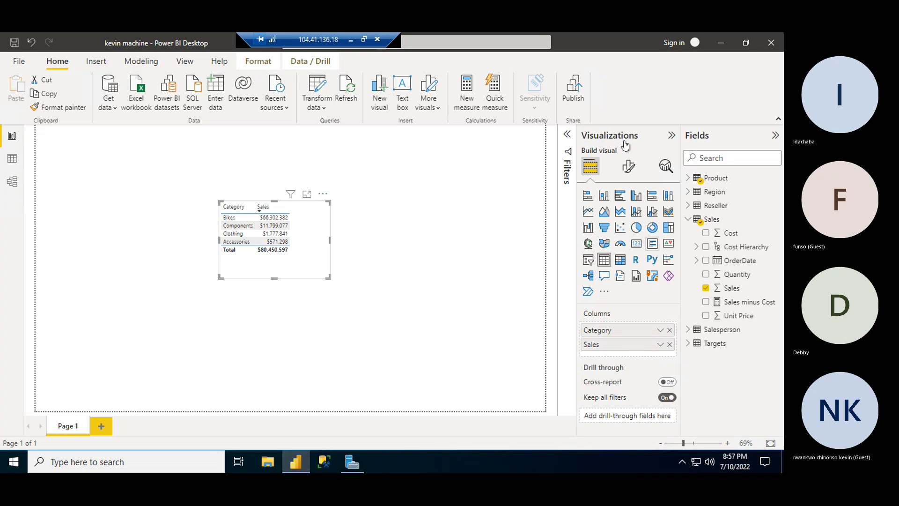
# Set the font size of the table's values to 19 and enlarge the visual so all rows and columns fit.
pyautogui.click(628, 168)
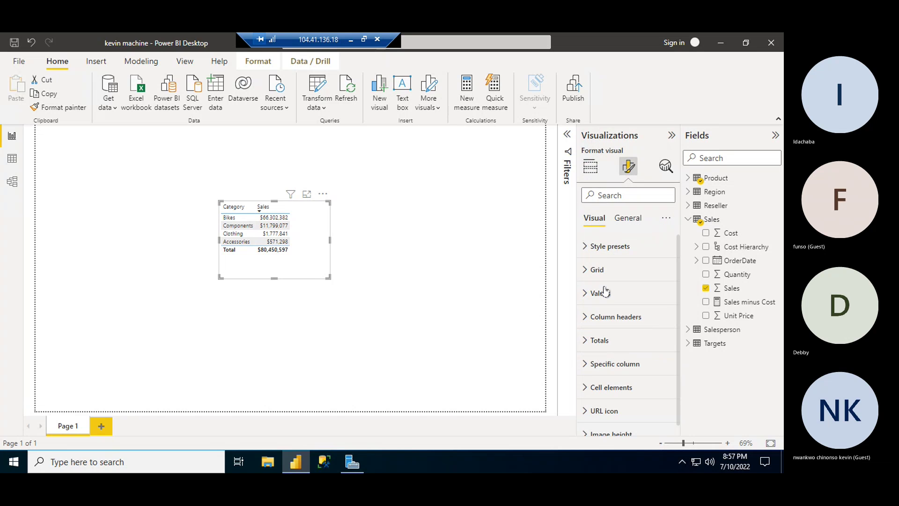
pyautogui.click(595, 296)
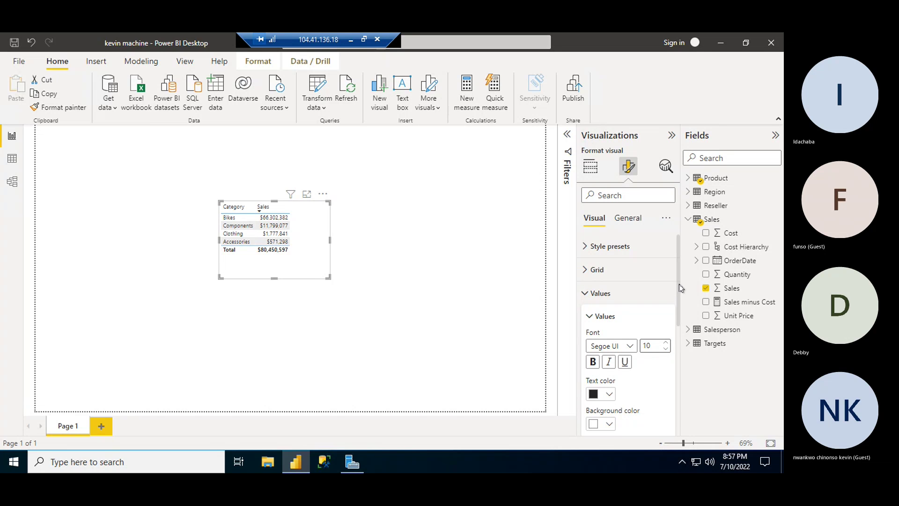
pyautogui.scroll(-3, 677, 293)
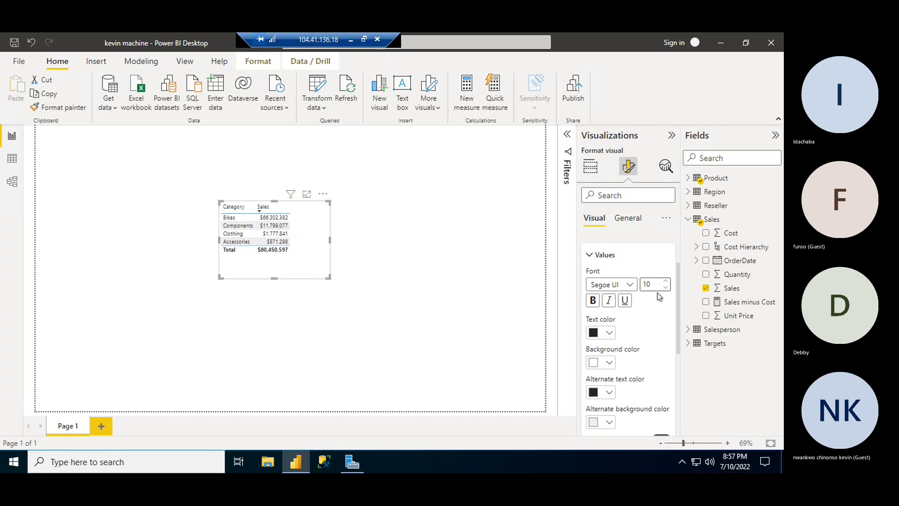
pyautogui.click(667, 282)
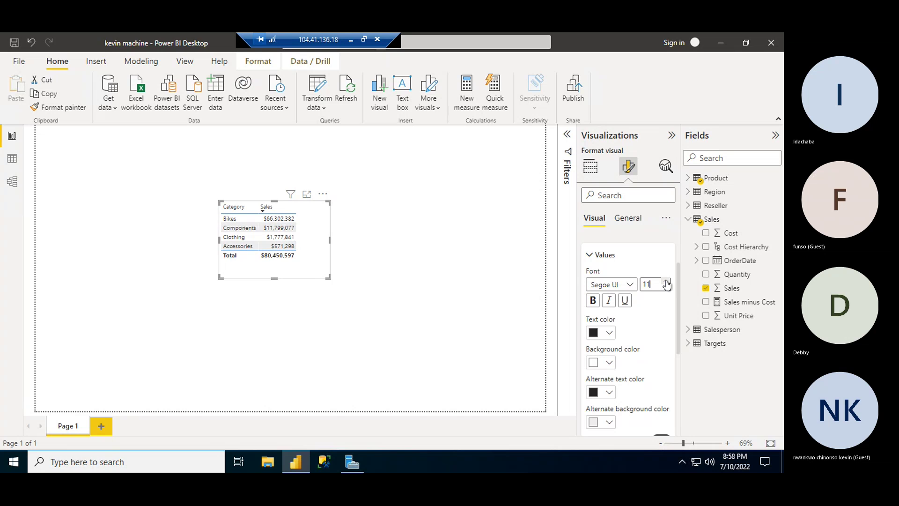
pyautogui.click(666, 282)
pyautogui.click(666, 282)
pyautogui.click(667, 283)
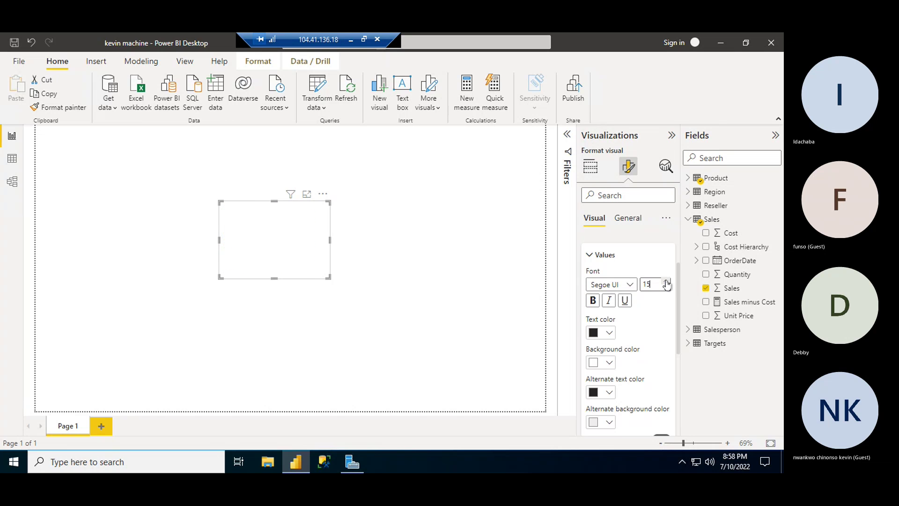
pyautogui.click(666, 282)
pyautogui.click(666, 282)
pyautogui.click(666, 282)
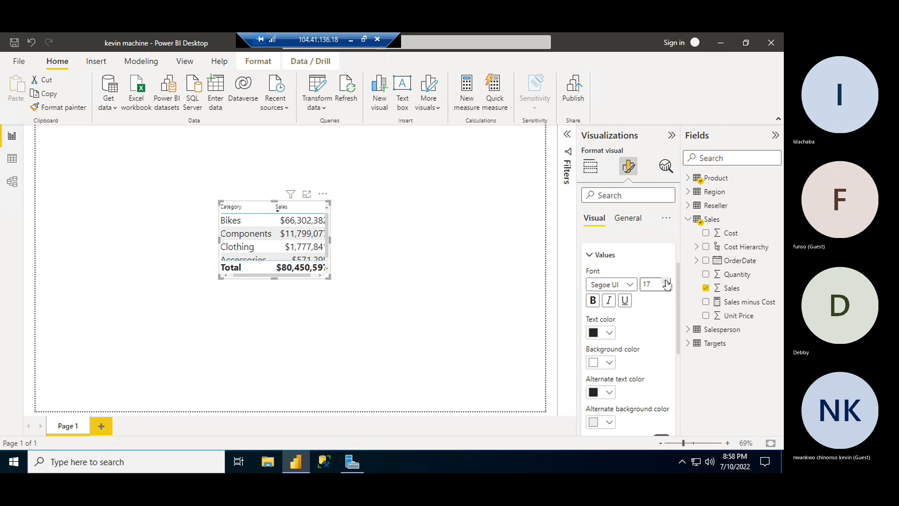
pyautogui.click(666, 282)
pyautogui.click(666, 282)
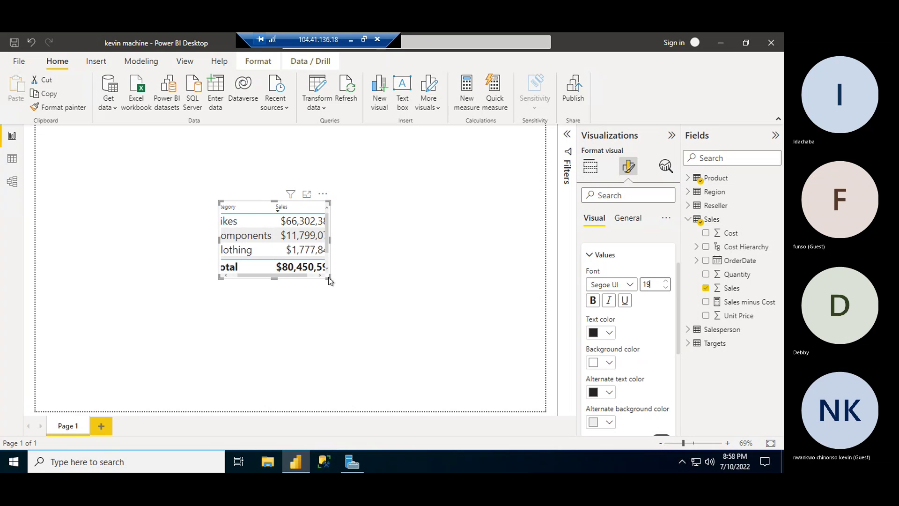
pyautogui.moveTo(326, 276); pyautogui.dragTo(361, 302)
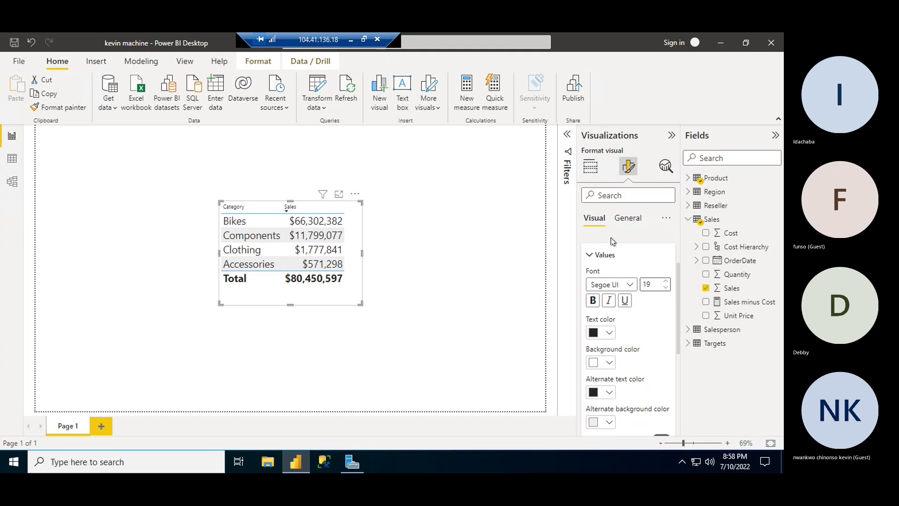
# Format the table's column headers with font size 17 and bold text, leaving the table visual selected.
pyautogui.click(590, 255)
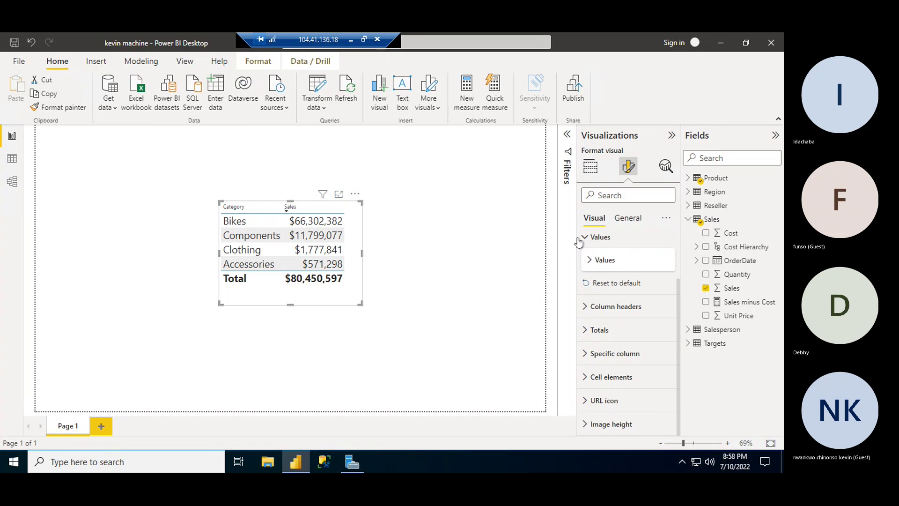
pyautogui.click(584, 307)
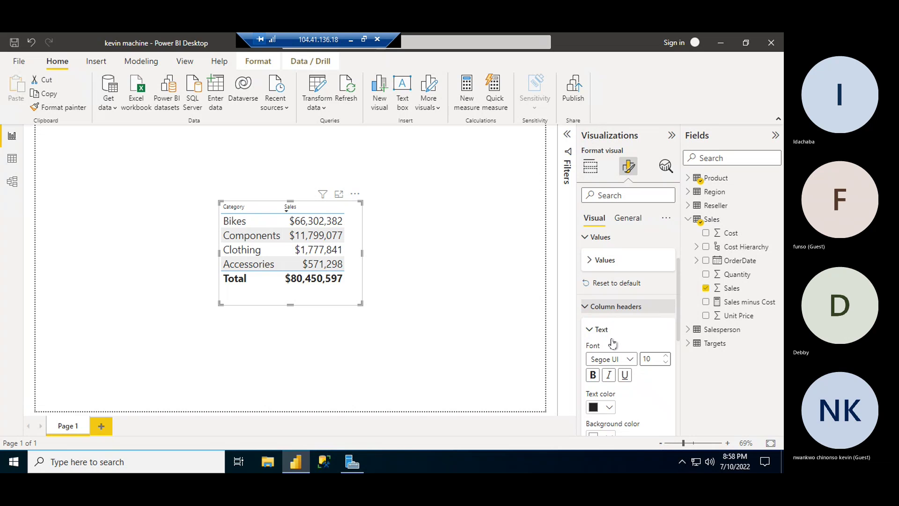
pyautogui.click(666, 357)
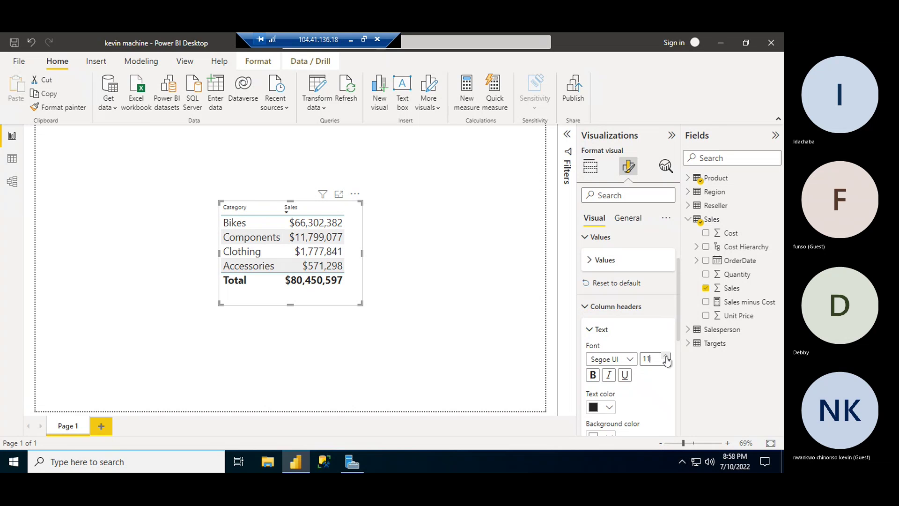
pyautogui.click(666, 357)
pyautogui.click(666, 357)
pyautogui.click(665, 357)
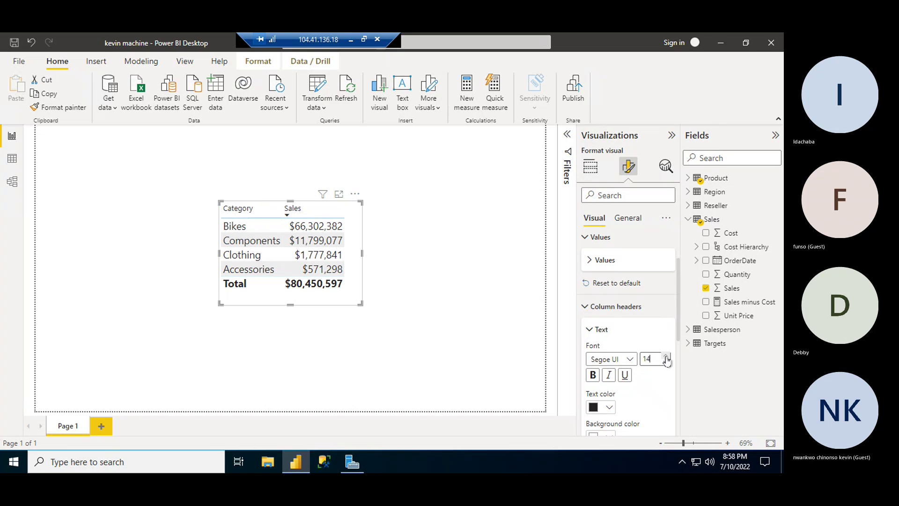
pyautogui.click(665, 357)
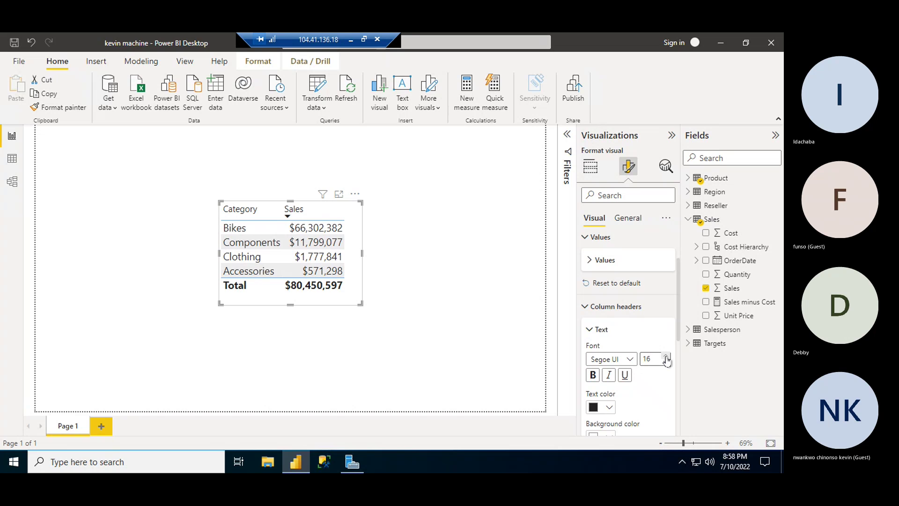
pyautogui.click(665, 357)
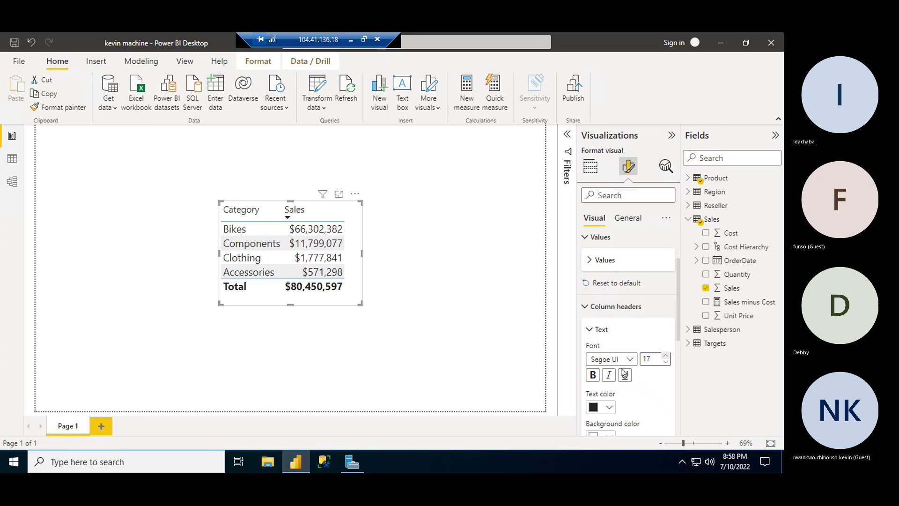
pyautogui.click(592, 375)
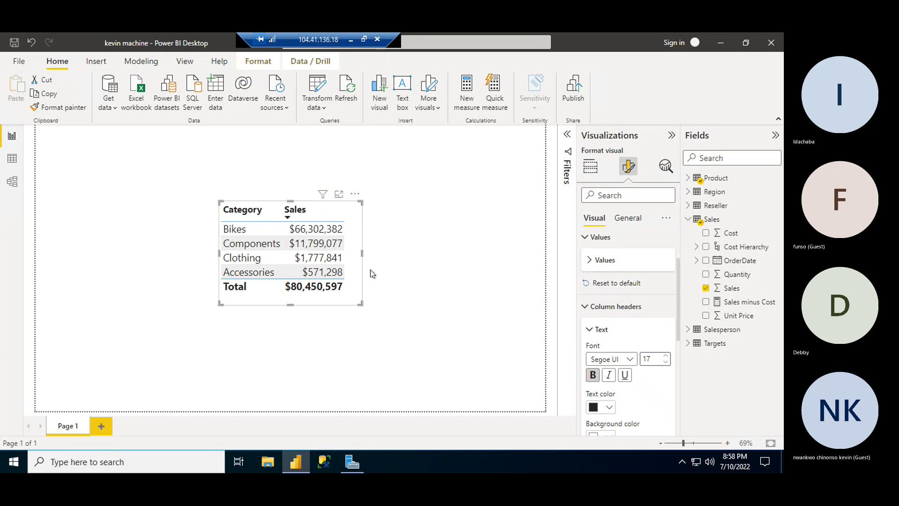
pyautogui.click(387, 254)
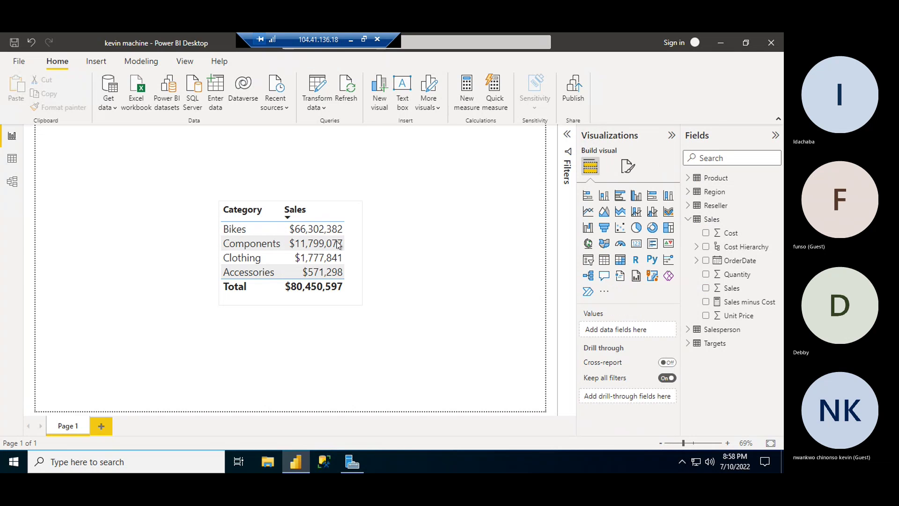
pyautogui.click(355, 239)
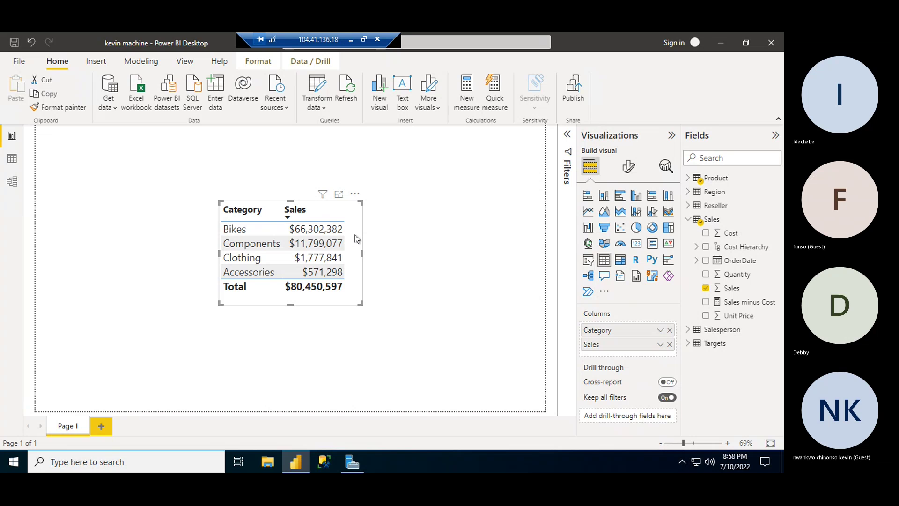